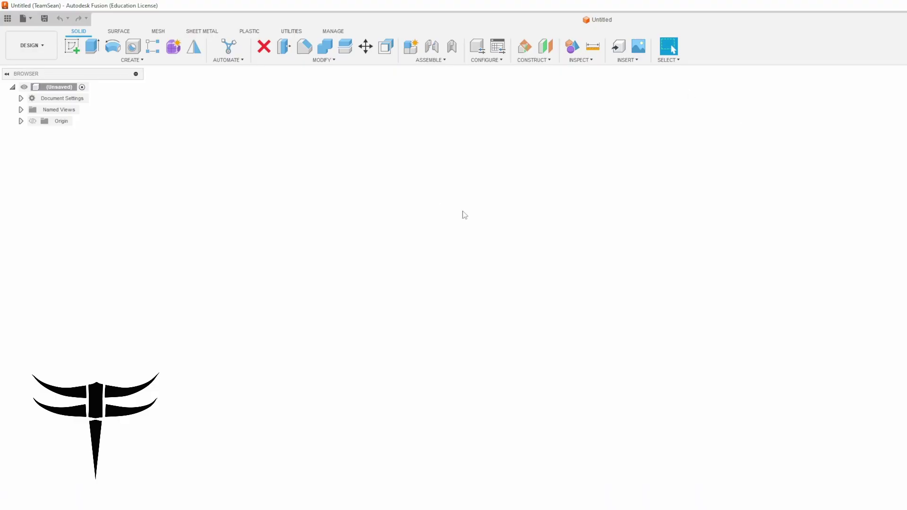
- Start a new sketch and draw a circle about 118.5 mm in diameter centred on the origin
click(71, 45)
click(624, 319)
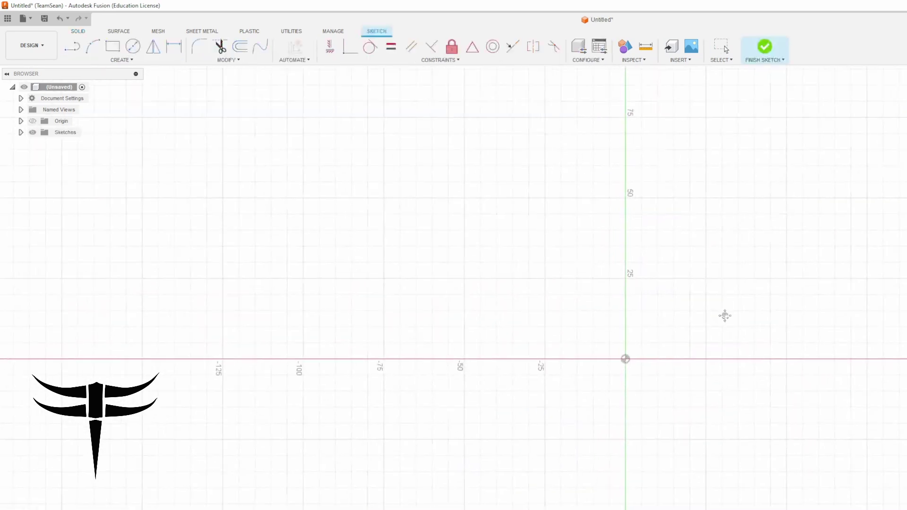
key(c)
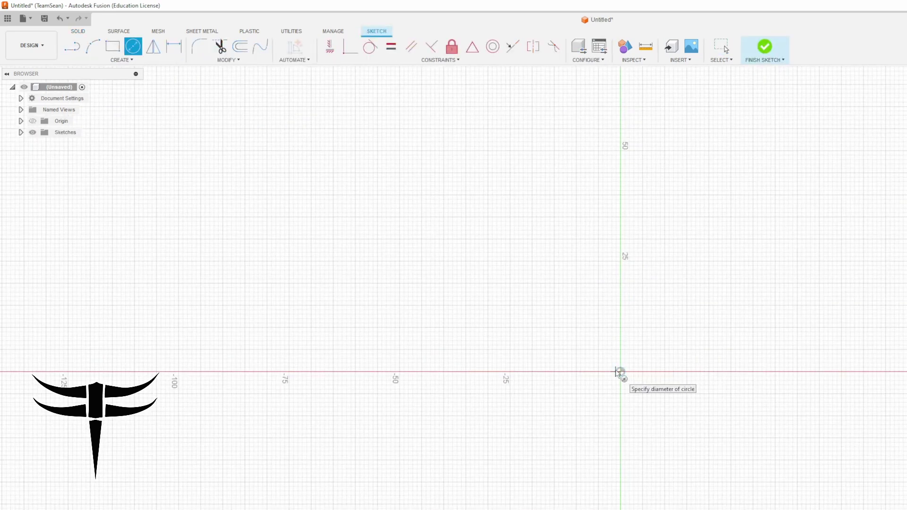
key(Escape)
key(c)
click(620, 372)
click(850, 494)
middle_drag(800, 443, 788, 369)
key(Escape)
middle_drag(785, 308, 782, 356)
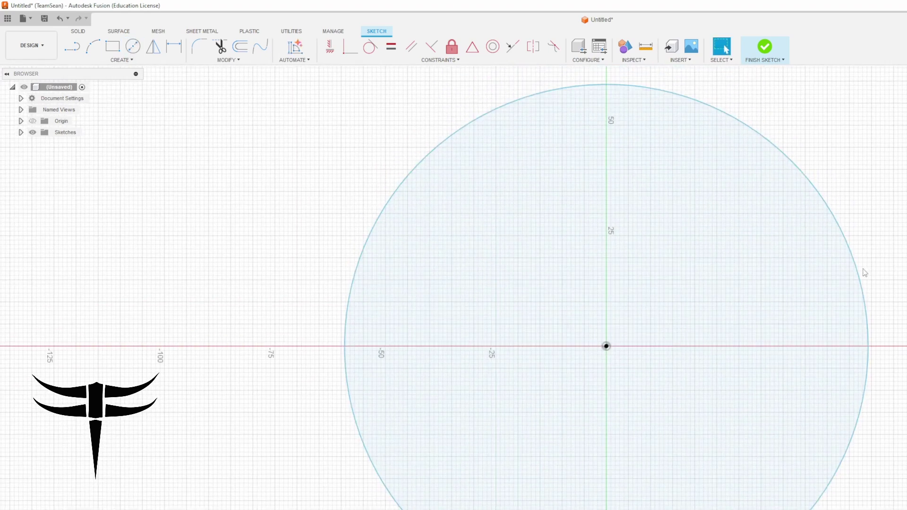
- Convert the circle to construction geometry and set its diameter to 100 mm
click(833, 217)
key(x)
key(d)
click(849, 223)
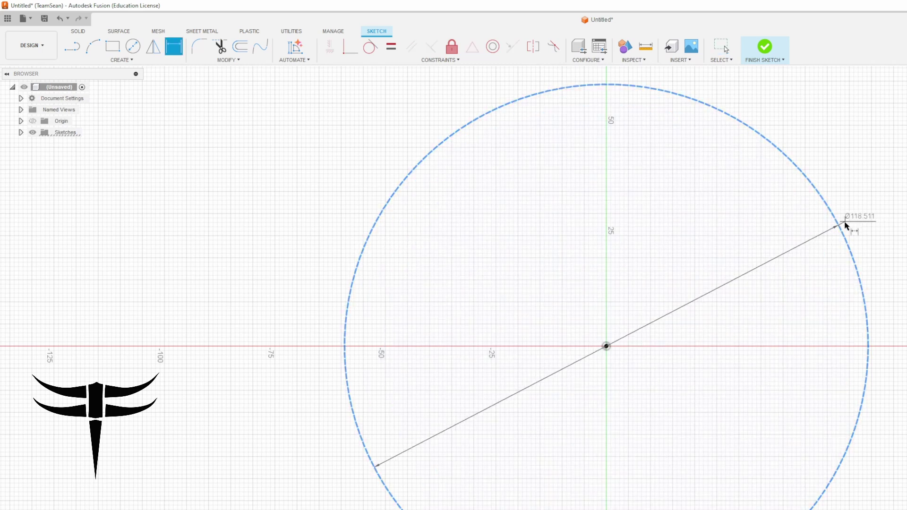
click(830, 240)
text(100)
key(Return)
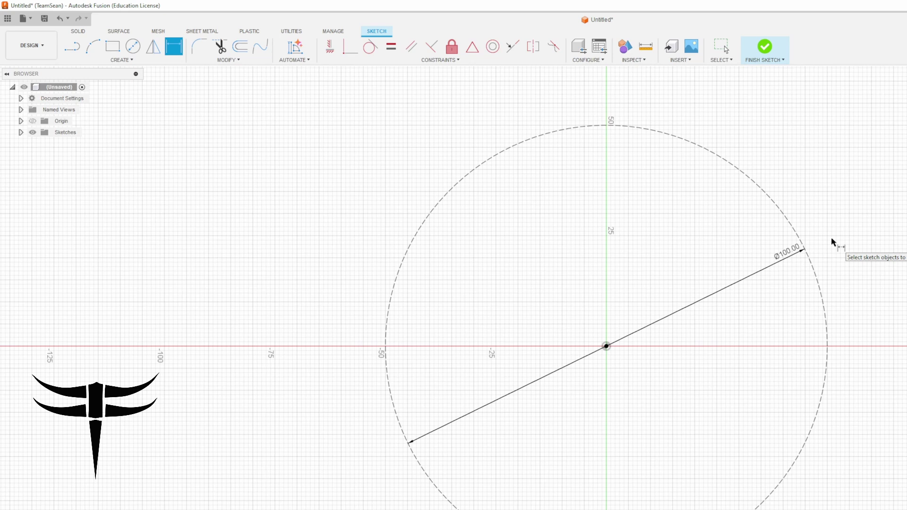
key(Escape)
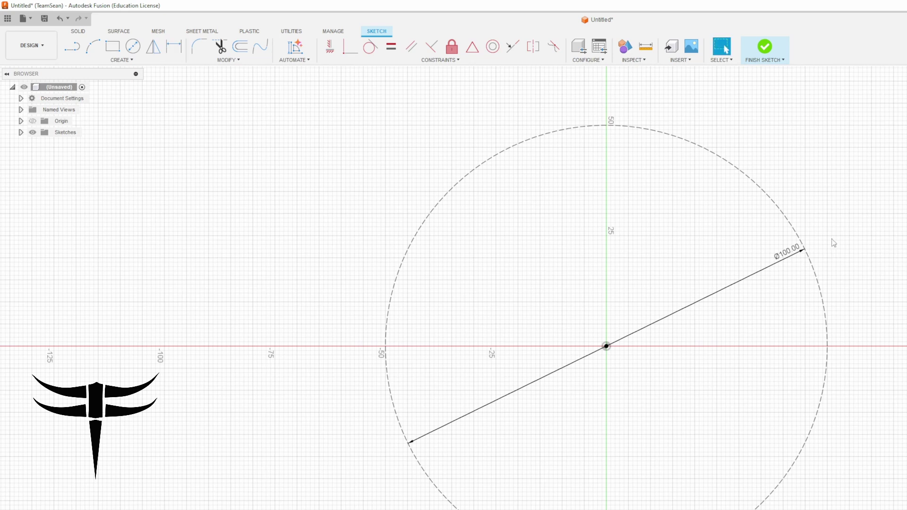
- Draw a smaller construction circle about 85 mm in diameter, concentric with the 100 mm circle
click(790, 221)
key(c)
click(606, 346)
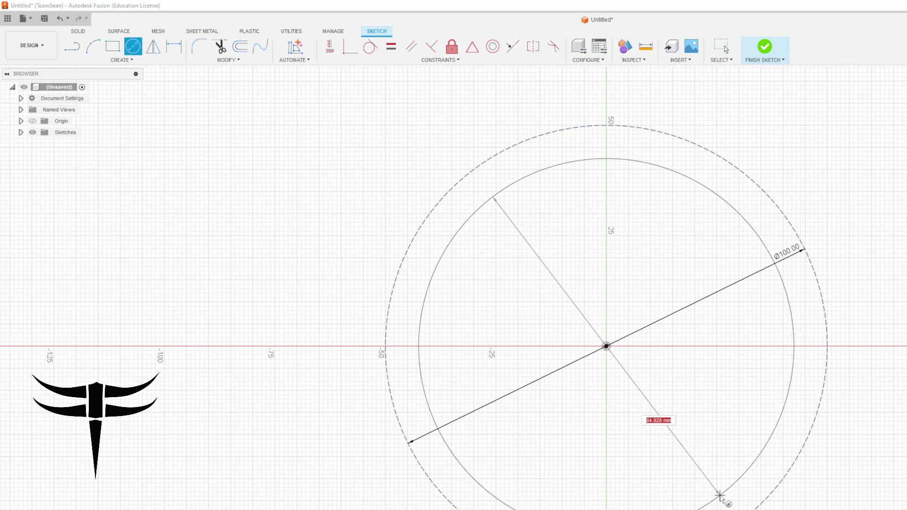
click(743, 478)
key(Escape)
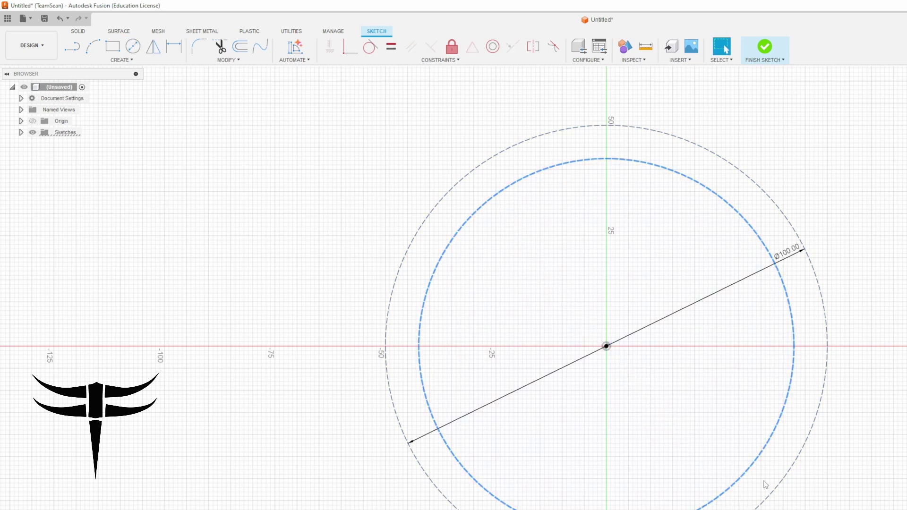
- Set the radial distance between the two construction circles to 10 mm
key(d)
click(741, 478)
click(771, 494)
click(758, 481)
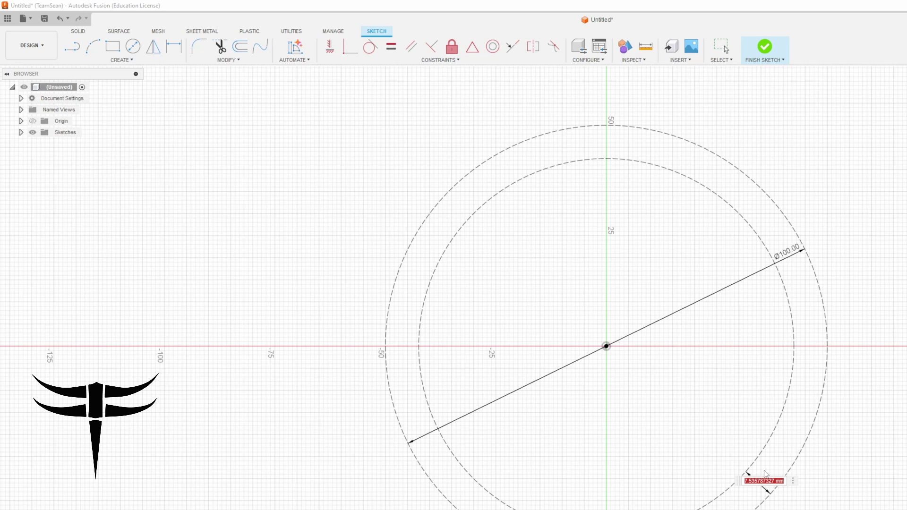
text(10)
key(Return)
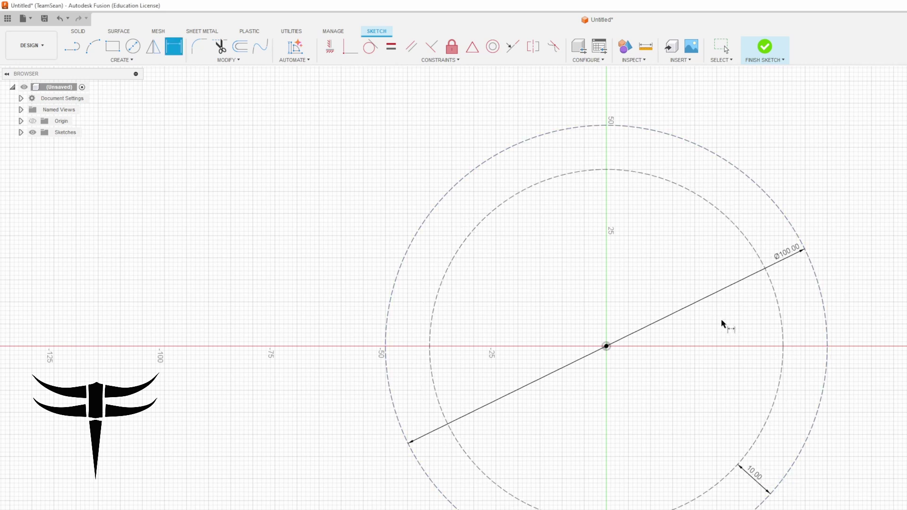
mouse_move(716, 307)
middle_down()
mouse_move(741, 346)
mouse_move(739, 365)
middle_up()
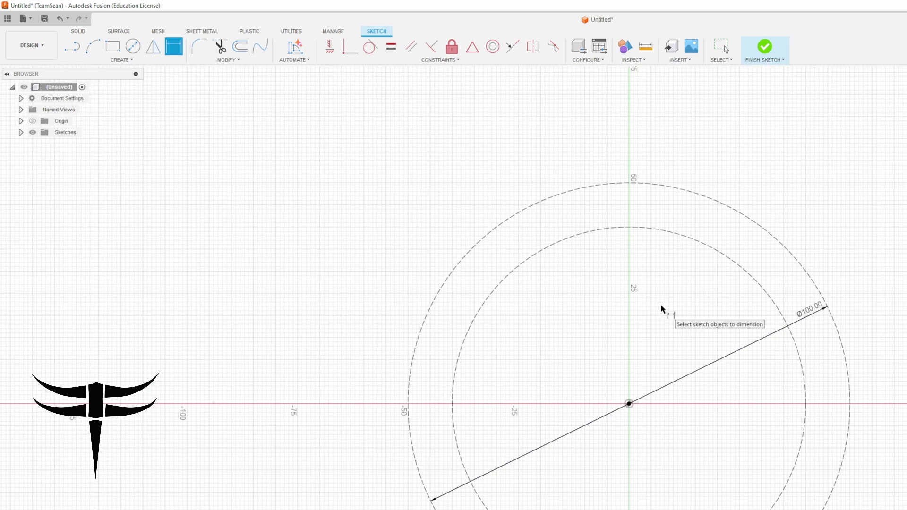
key(Escape)
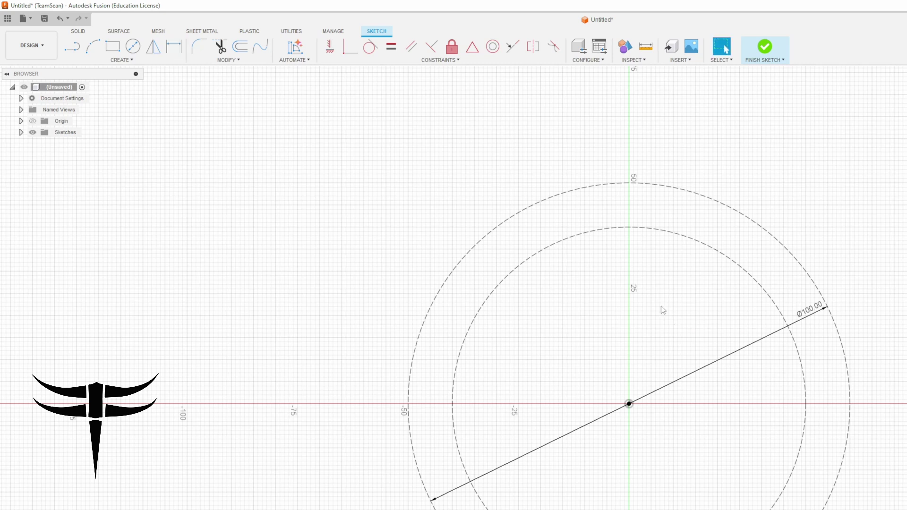
- Draw a construction line from the origin to the outer circle, slightly left of the vertical axis
key(l)
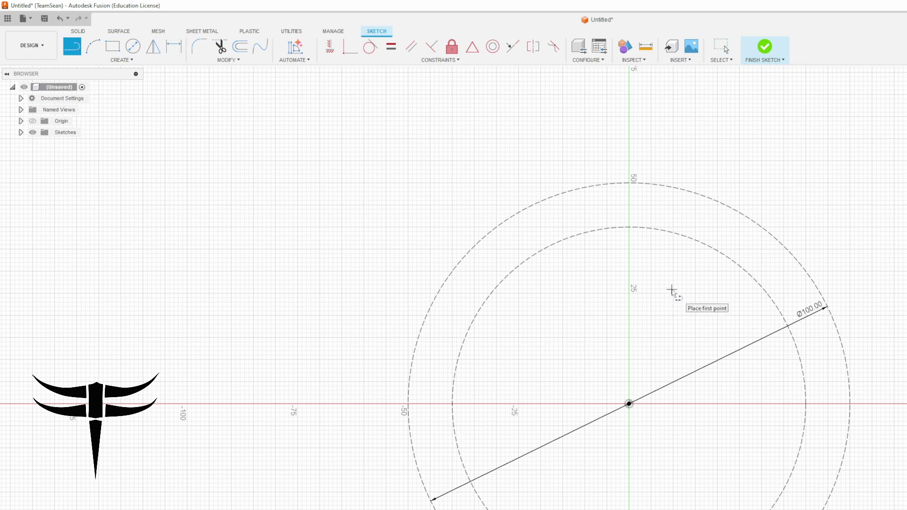
middle_drag(671, 290, 688, 365)
click(645, 479)
click(617, 261)
key(Escape)
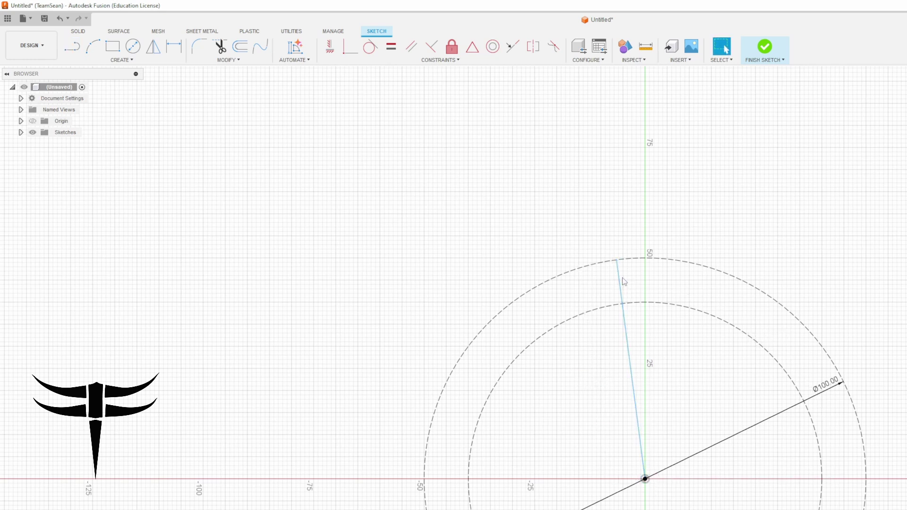
scroll(629, 239, up, 3)
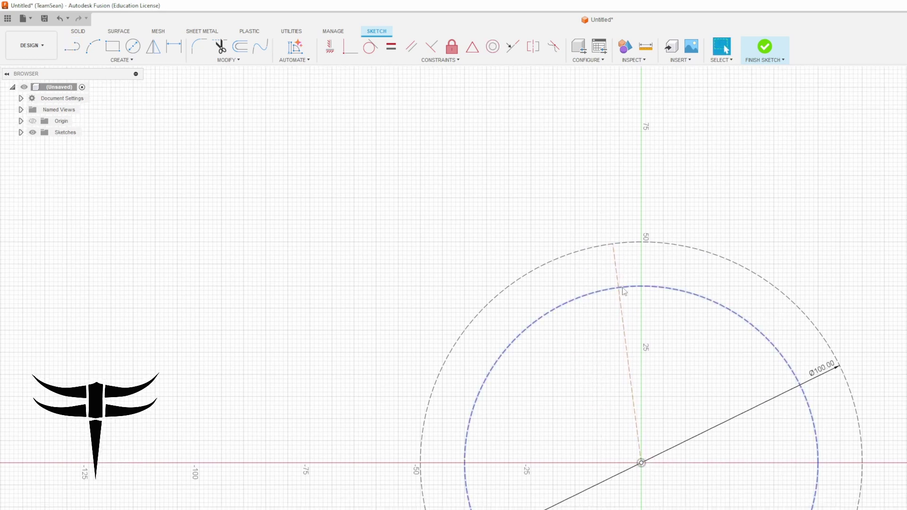
- Draw a solid line from the construction line's outer endpoint inward, slanting right and ending just outside the inner circle
key(l)
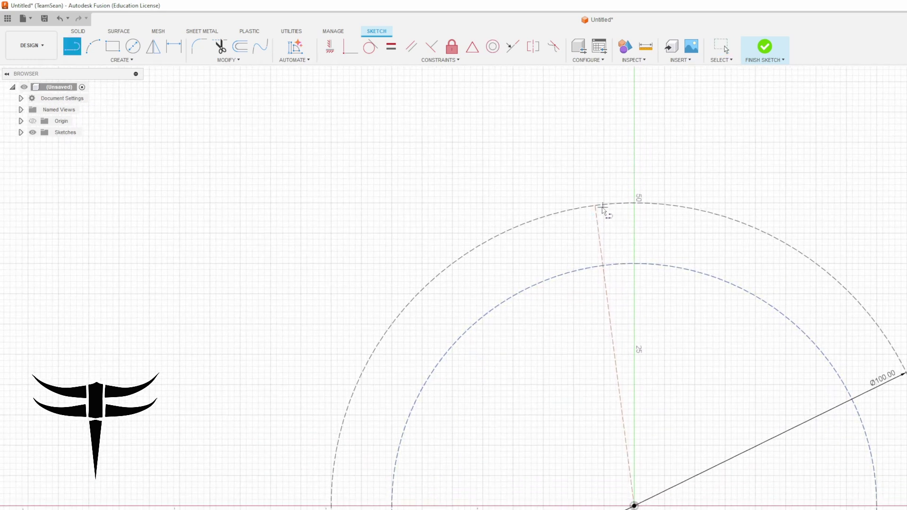
click(595, 206)
click(629, 258)
key(Escape)
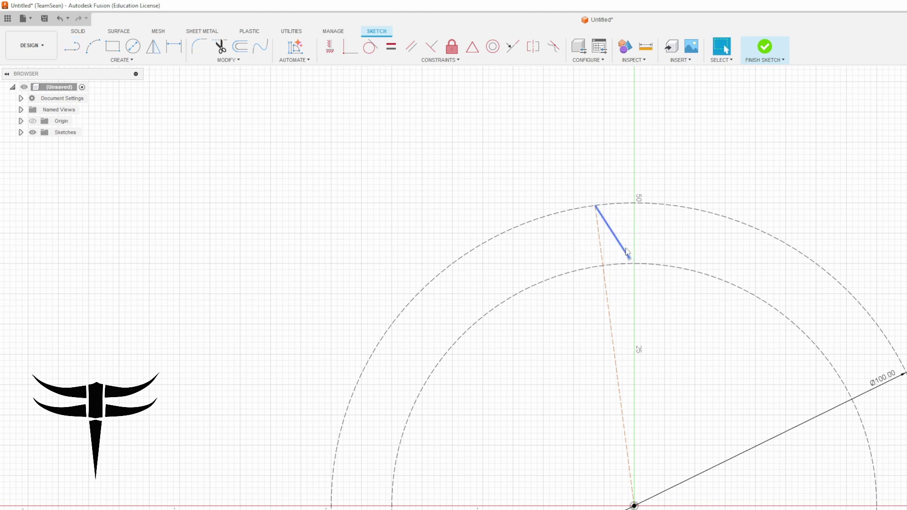
- Set the angle between the slanted line and the radial construction line to 15 degrees
scroll(643, 255, up, 4)
key(d)
click(575, 246)
click(610, 246)
click(598, 249)
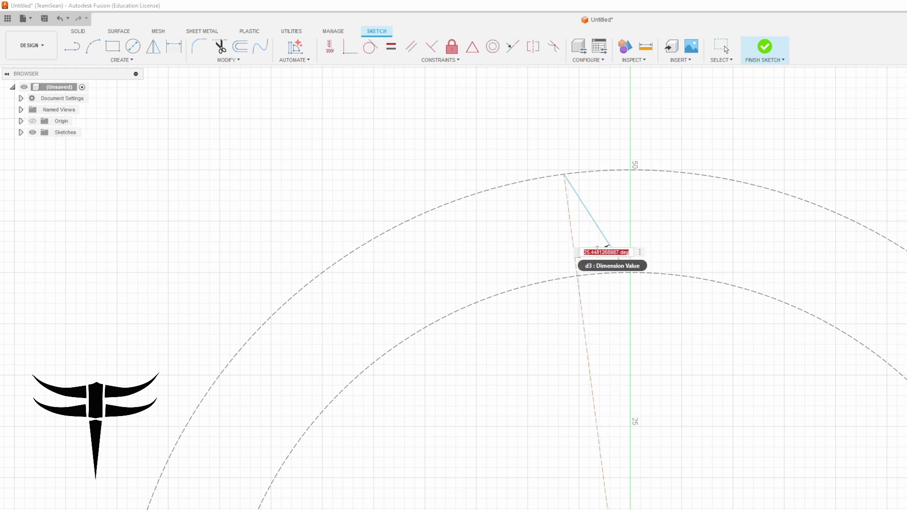
text(15)
key(Return)
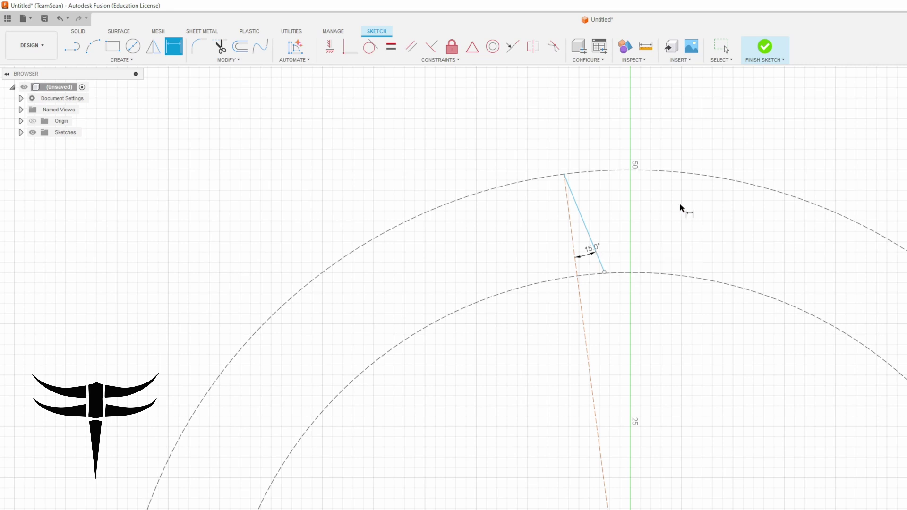
- Draw a short three-point arc along the outer circle, starting at the slanted line's outer endpoint
mouse_move(670, 255)
middle_down()
mouse_move(633, 289)
mouse_move(608, 289)
middle_up()
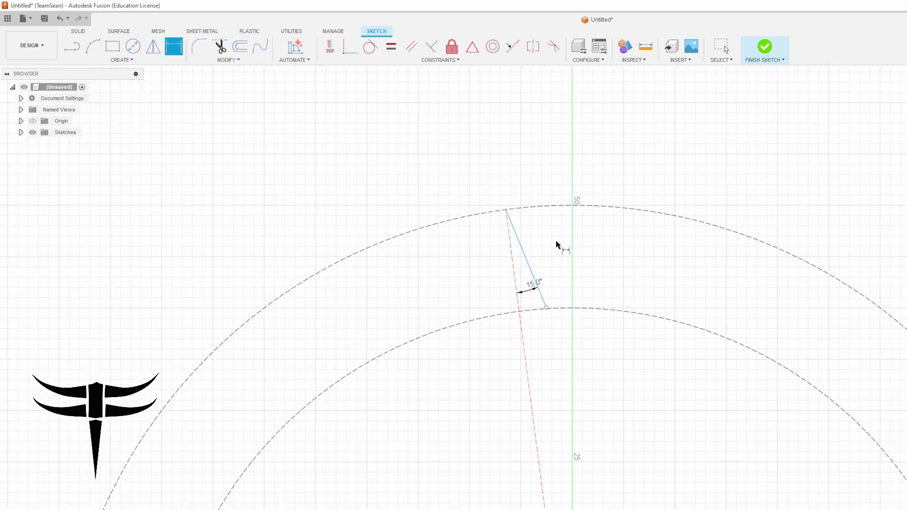
scroll(552, 236, up, 3)
click(93, 45)
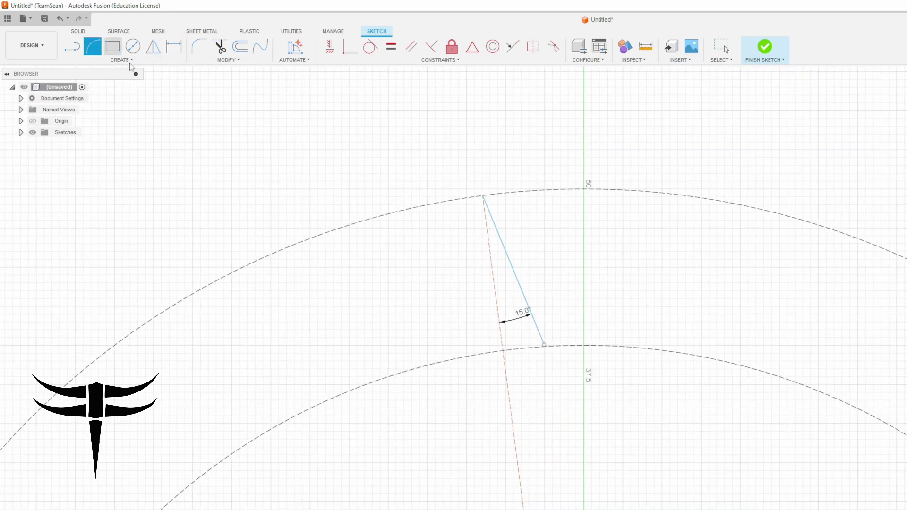
click(482, 197)
click(505, 194)
key(Escape)
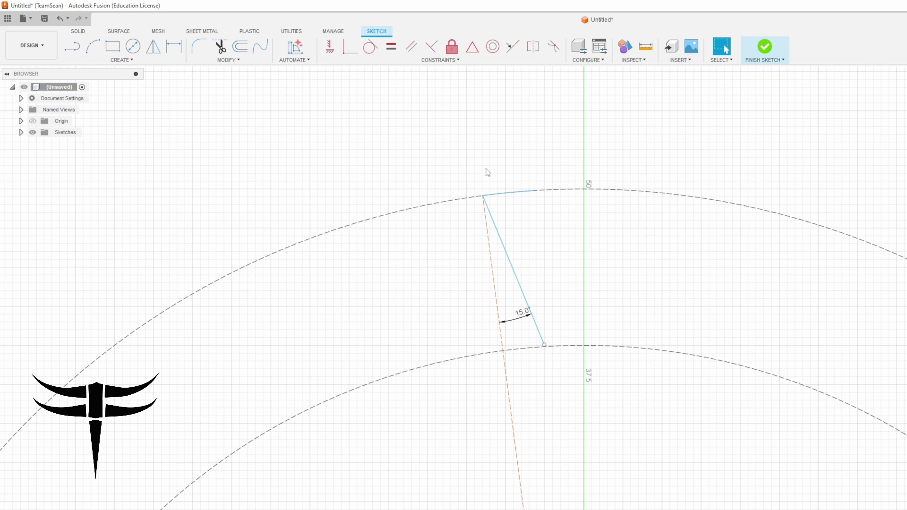
- Draw a long three-point arc curving down past the inner circle and attach its upper end to the short arc's free end
click(93, 46)
middle_drag(751, 335, 687, 244)
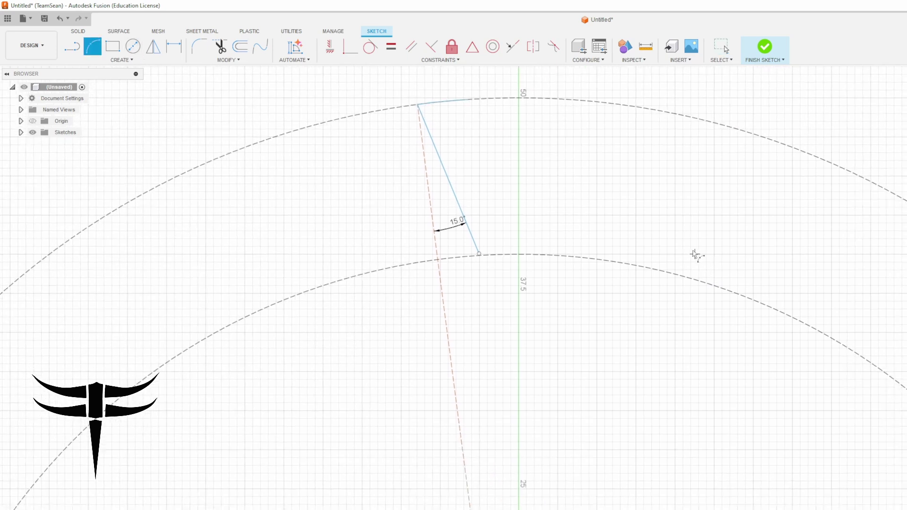
click(619, 133)
click(780, 482)
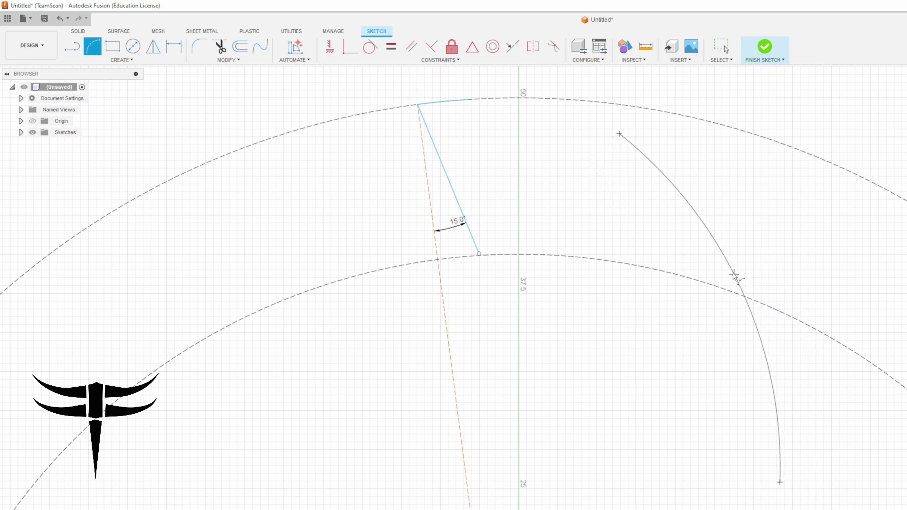
click(731, 272)
key(Escape)
drag(619, 134, 474, 103)
click(474, 102)
- Apply a Tangent constraint between the short arc and the long arc
click(371, 46)
click(443, 101)
click(451, 100)
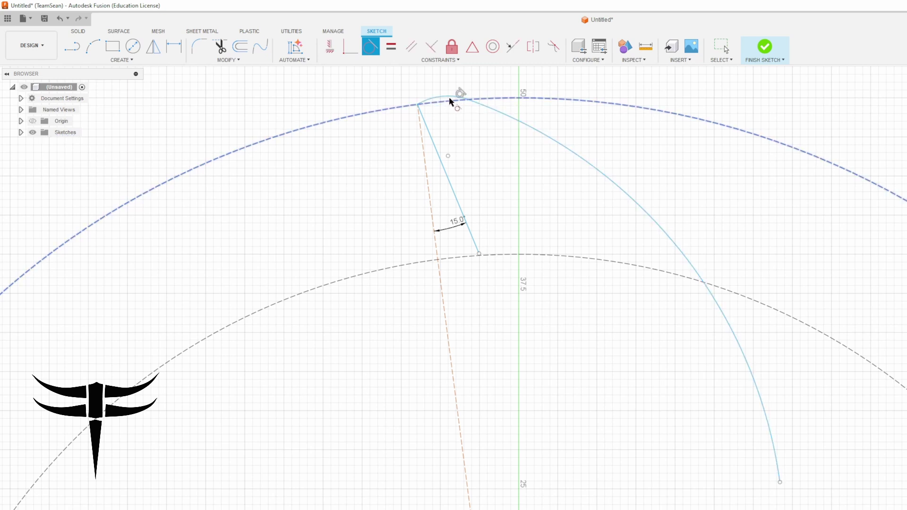
key(Escape)
- Constrain the short arc's centre point to the origin with a Coincident constraint so the arc follows the outer circle
click(446, 99)
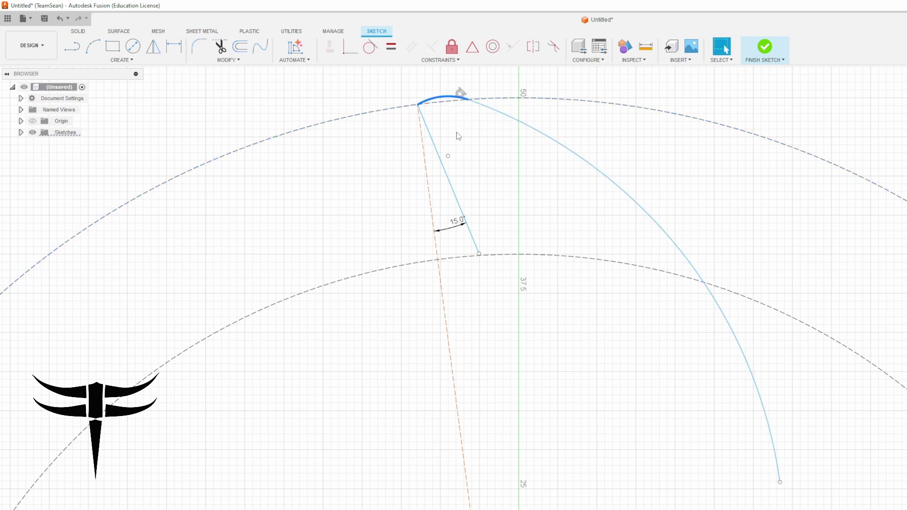
click(448, 156)
scroll(476, 142, down, 2)
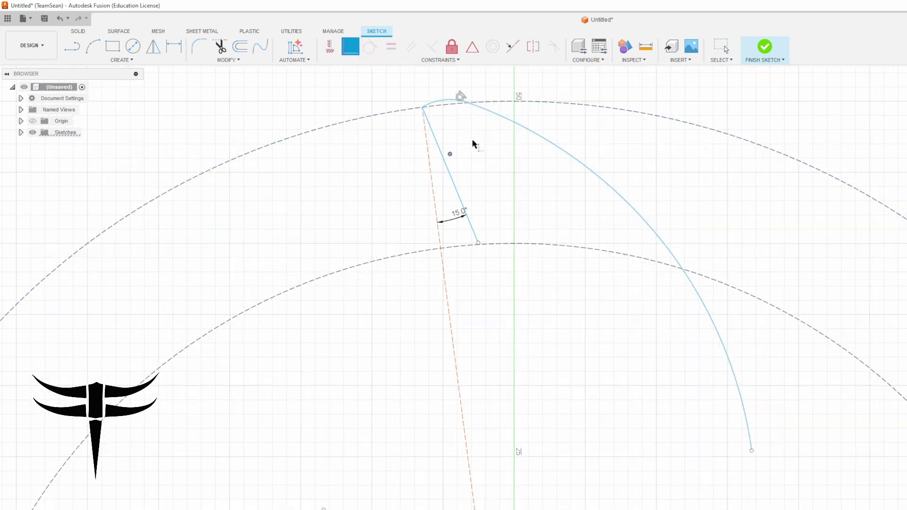
scroll(476, 143, down, 1)
middle_drag(540, 277, 570, 188)
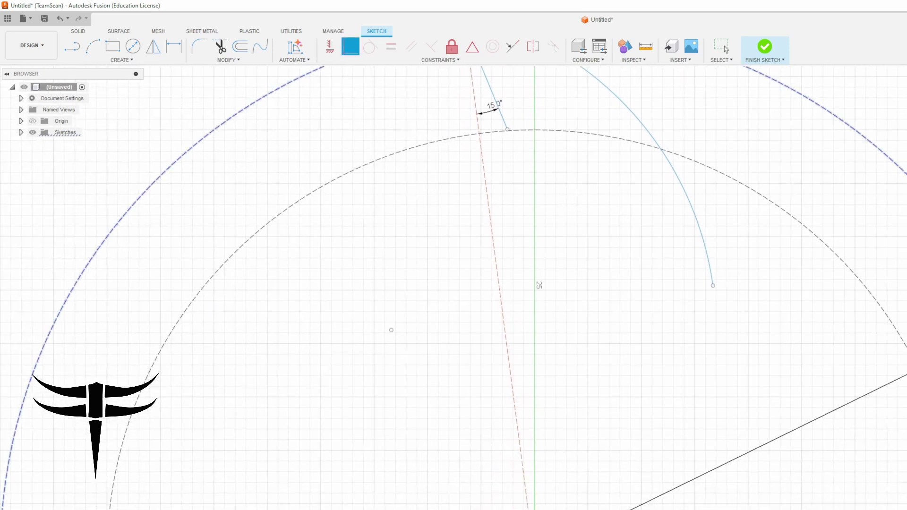
middle_drag(631, 224, 636, 426)
key(Escape)
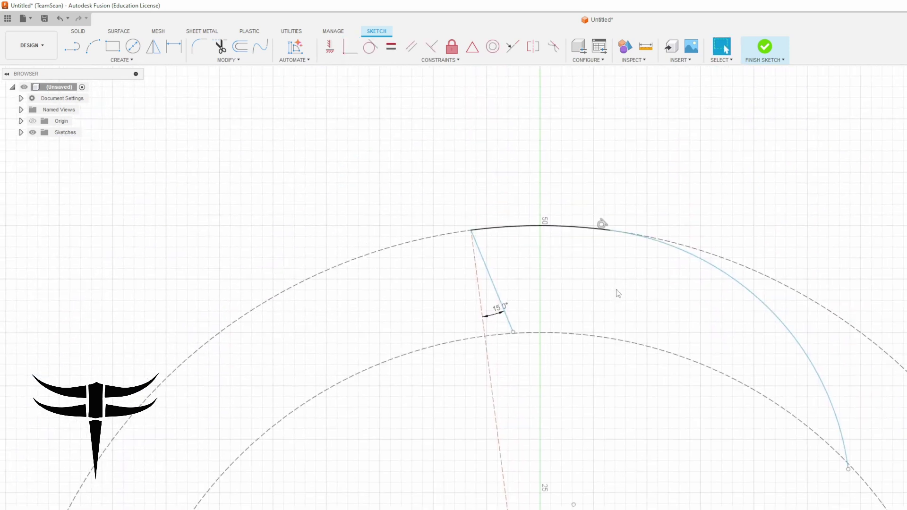
- Shorten the tip arc by moving its junction with the long arc, and set the distance between its endpoints to 3 mm
middle_drag(585, 255, 613, 261)
scroll(643, 232, up, 3)
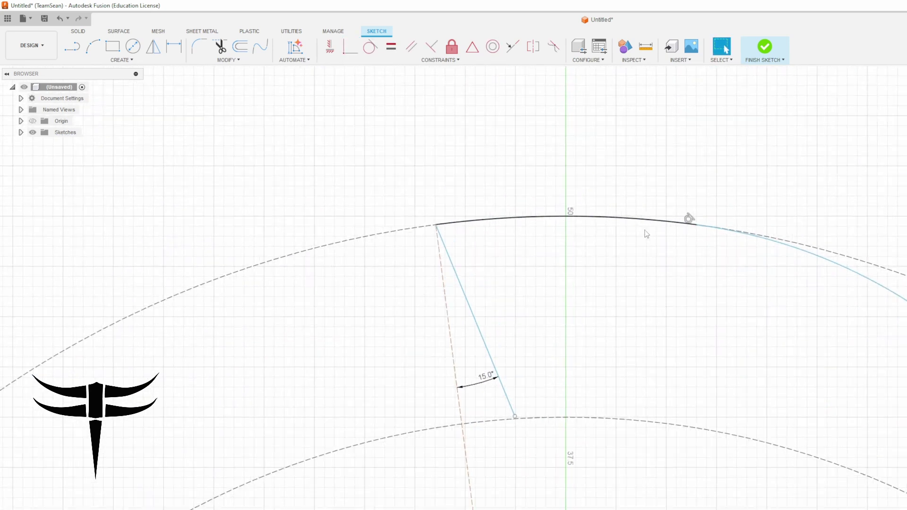
drag(686, 225, 509, 218)
key(d)
click(509, 218)
click(435, 224)
click(433, 213)
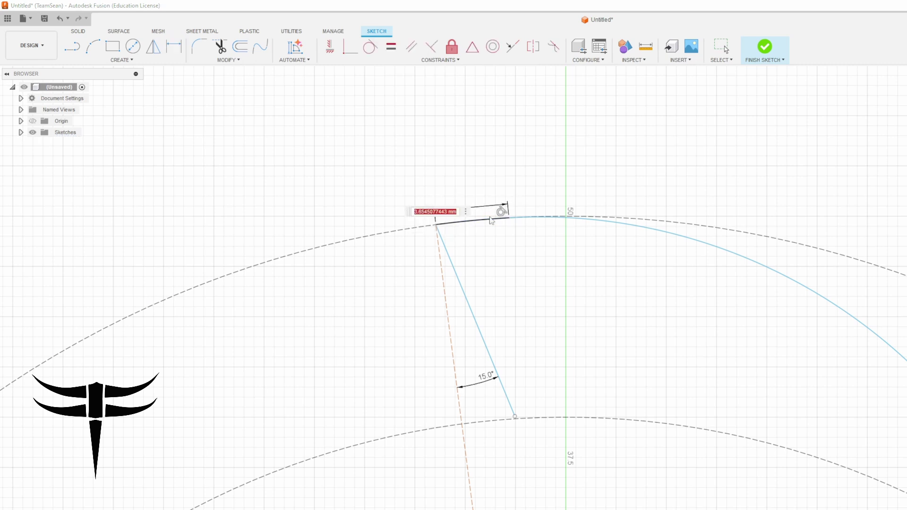
text(3)
key(Return)
scroll(638, 236, down, 5)
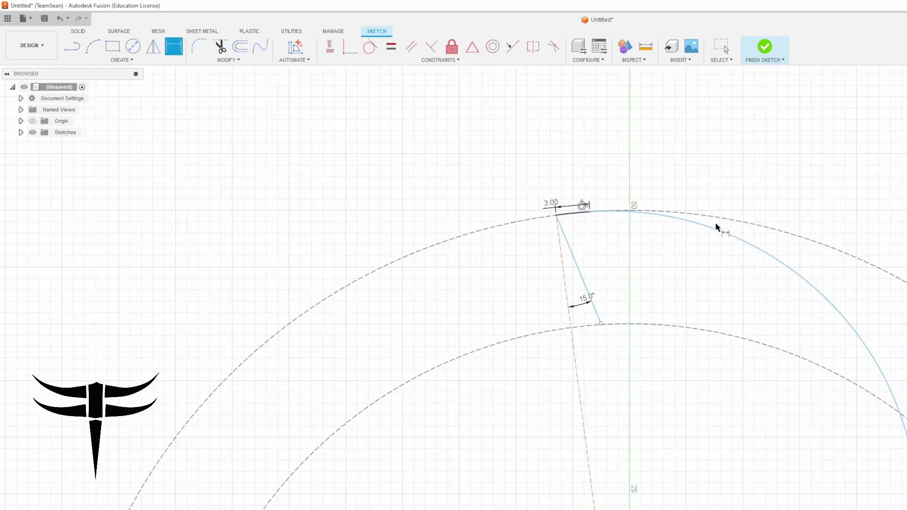
middle_drag(632, 242, 613, 225)
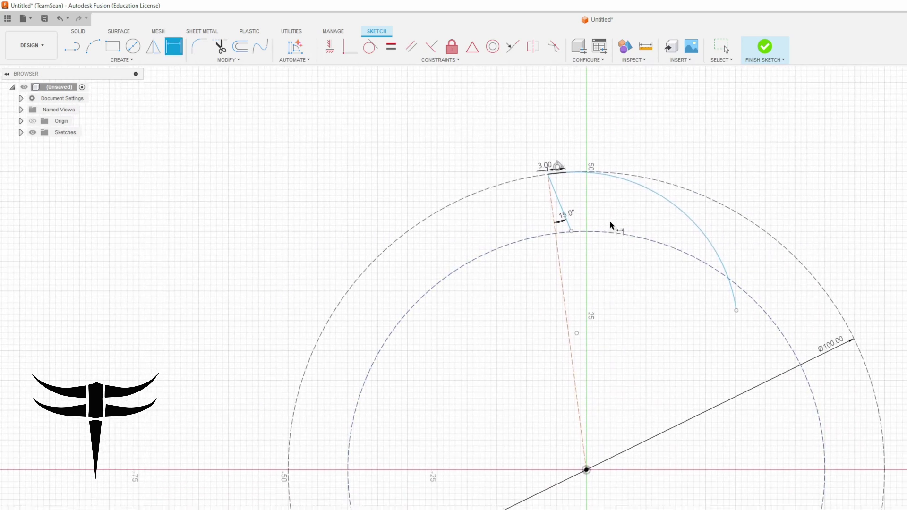
scroll(576, 197, up, 3)
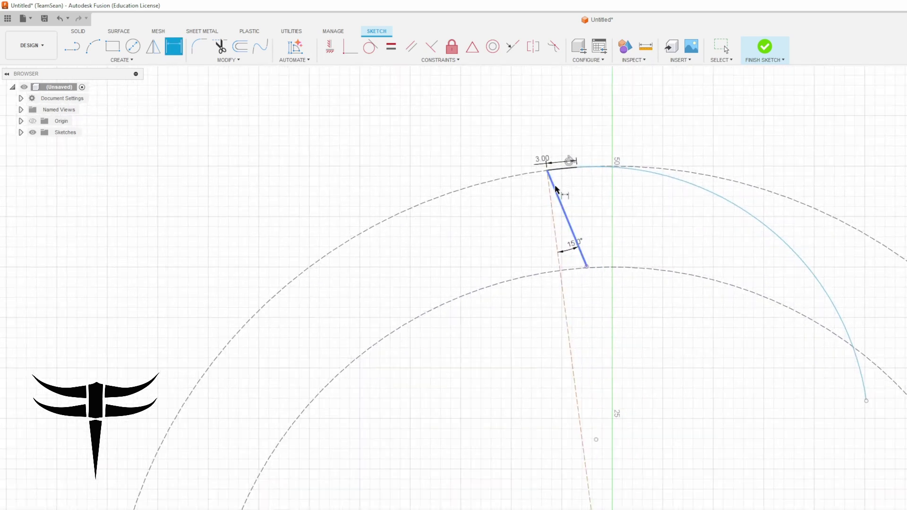
middle_drag(579, 182, 539, 188)
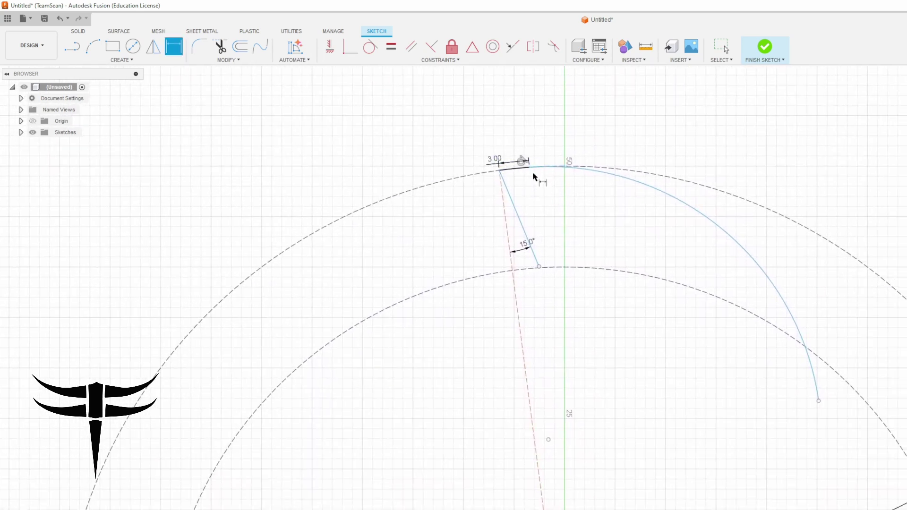
- Move the lower ends of the long arc and the tooth's front line so both finish just inside the inner construction circle
scroll(535, 189, down, 2)
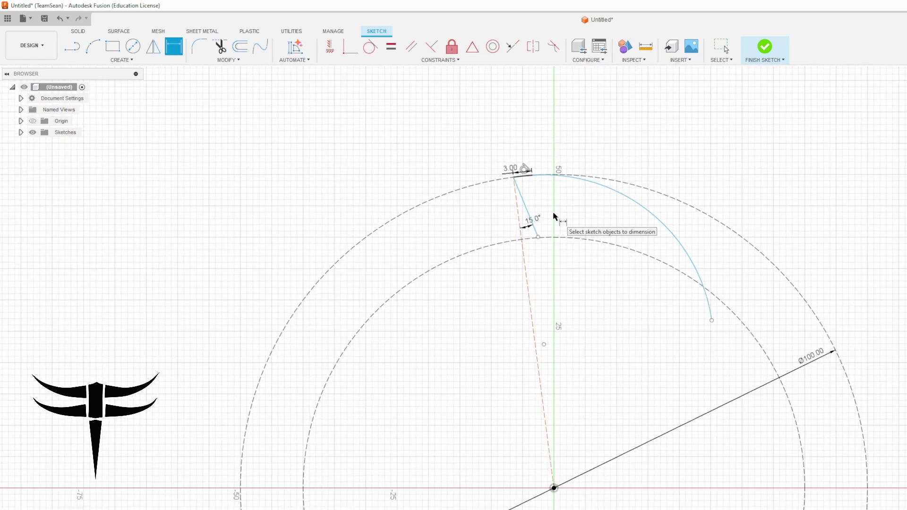
scroll(544, 203, up, 3)
key(Escape)
middle_drag(641, 249, 685, 198)
drag(836, 333, 780, 276)
middle_drag(612, 249, 643, 195)
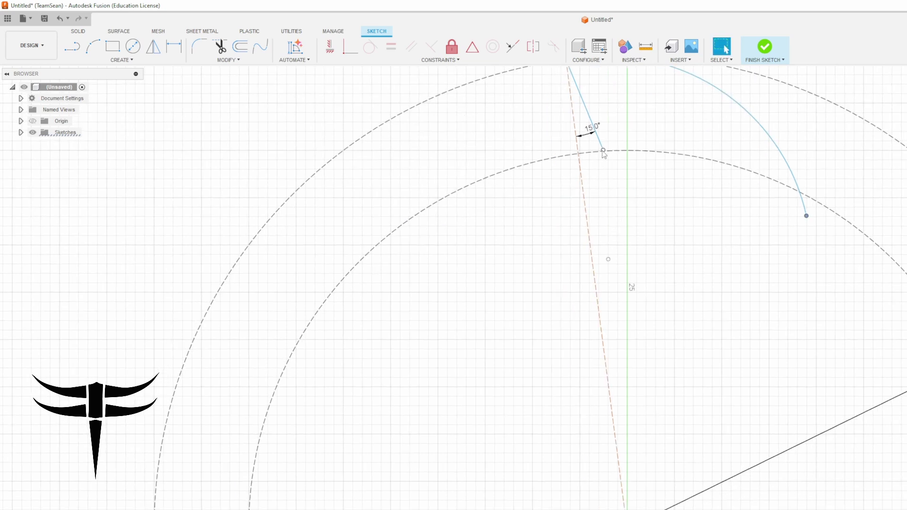
drag(603, 152, 600, 168)
middle_drag(668, 235, 660, 225)
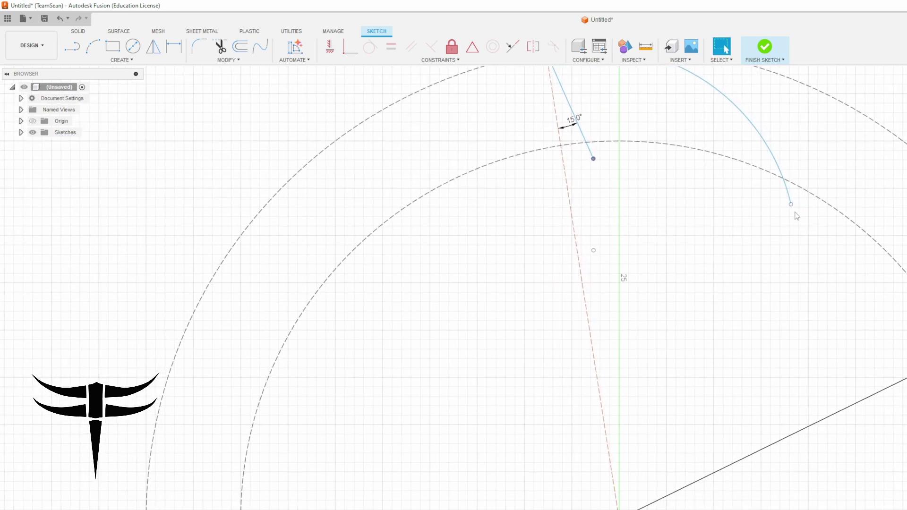
drag(794, 212, 778, 188)
drag(594, 161, 598, 172)
- Draw a long straight line from the front line's lower end to the lower-left side of the inner construction circle
key(l)
click(596, 170)
scroll(615, 265, down, 2)
middle_drag(650, 423, 673, 262)
click(422, 417)
mouse_move(576, 329)
middle_down()
mouse_move(540, 382)
mouse_move(530, 433)
middle_up()
key(Escape)
- Draw a straight line from the long arc's free end to the lower-right side of the inner construction circle
key(l)
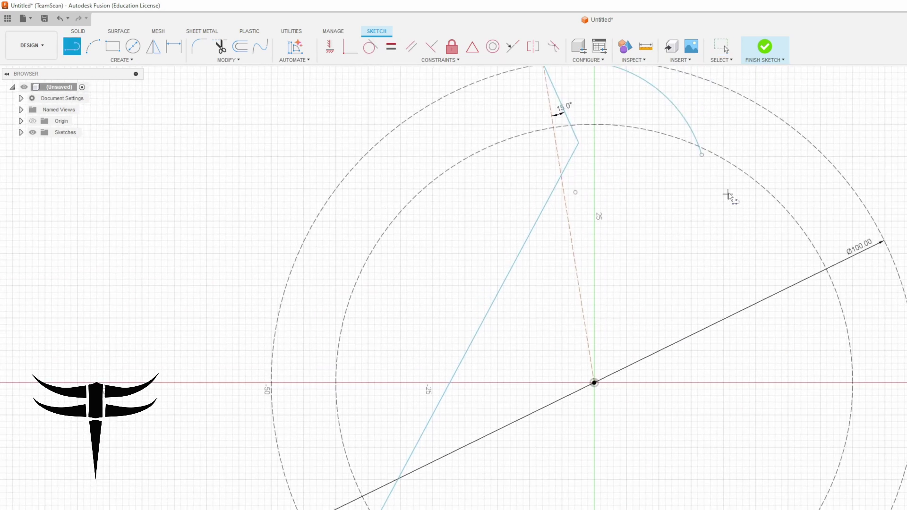
click(701, 154)
key(Return)
key(Escape)
- Apply a Tangent constraint between the rear straight line and the long arc
click(711, 185)
click(378, 47)
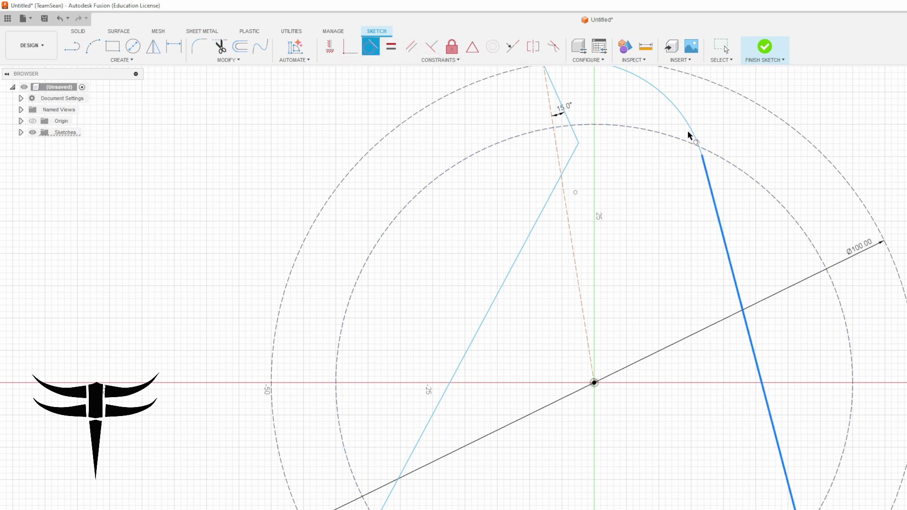
click(694, 141)
click(712, 169)
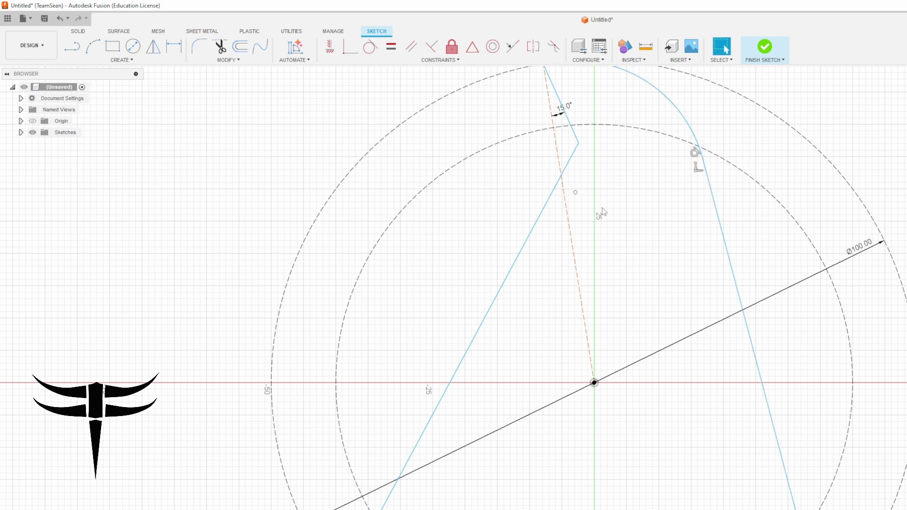
- Shift the front line's lower end slightly along the inner circle and close the profile's base with a three-point arc following that circle
middle_drag(663, 291, 686, 330)
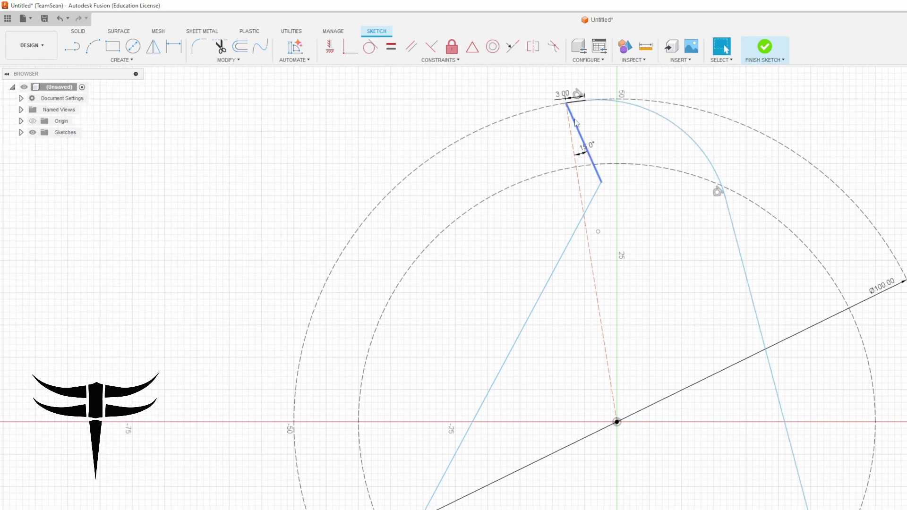
mouse_move(668, 414)
middle_down()
mouse_move(755, 316)
mouse_move(701, 355)
middle_up()
scroll(700, 358, down, 3)
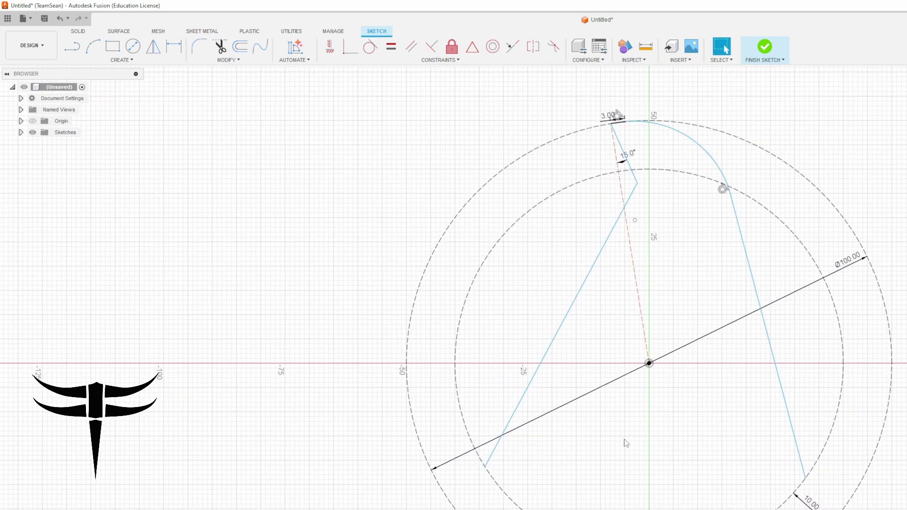
drag(485, 467, 477, 465)
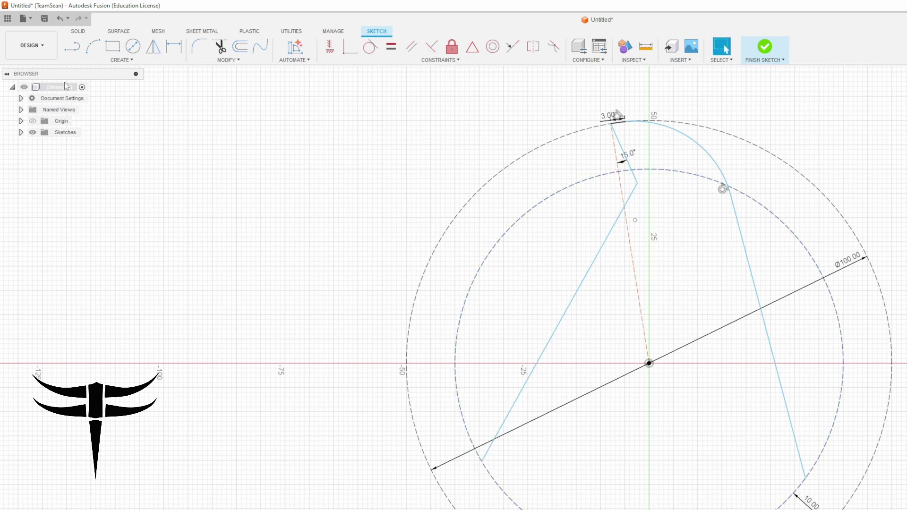
click(98, 50)
click(481, 461)
click(805, 479)
click(680, 509)
key(Escape)
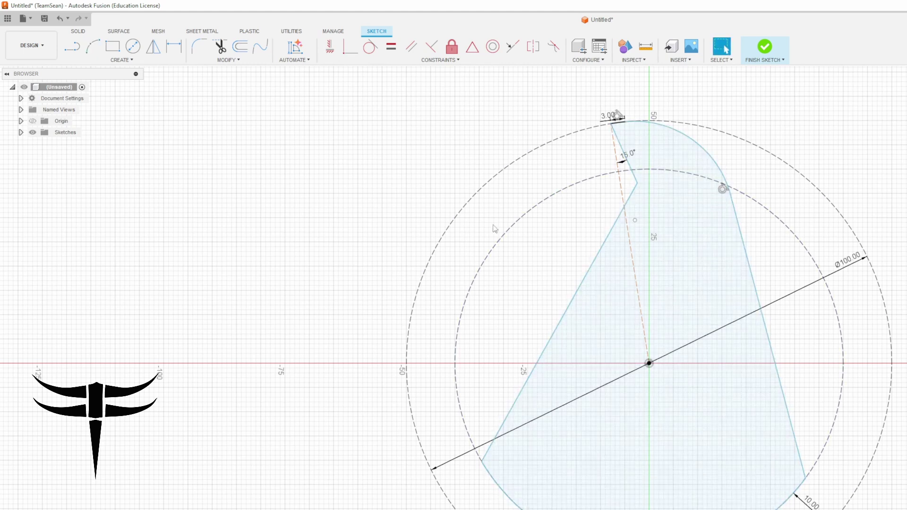
- Draw a small circle centred on the origin for the central hole
key(c)
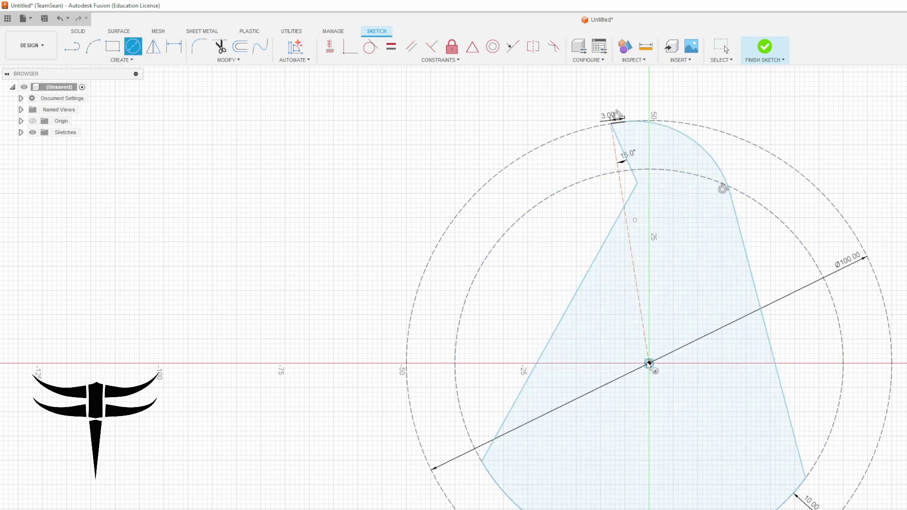
click(649, 364)
click(684, 384)
key(Escape)
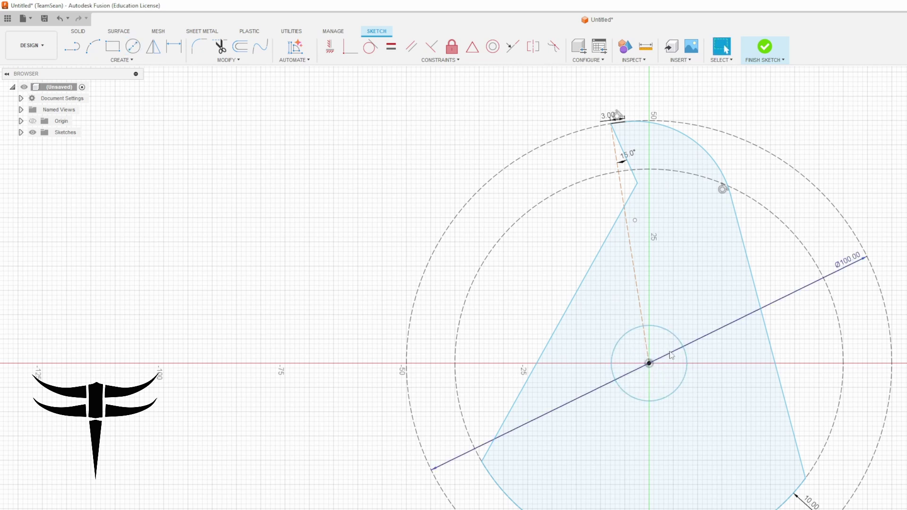
- Finish the sketch and extrude the closed profile around the central circle into a thin plate
key(e)
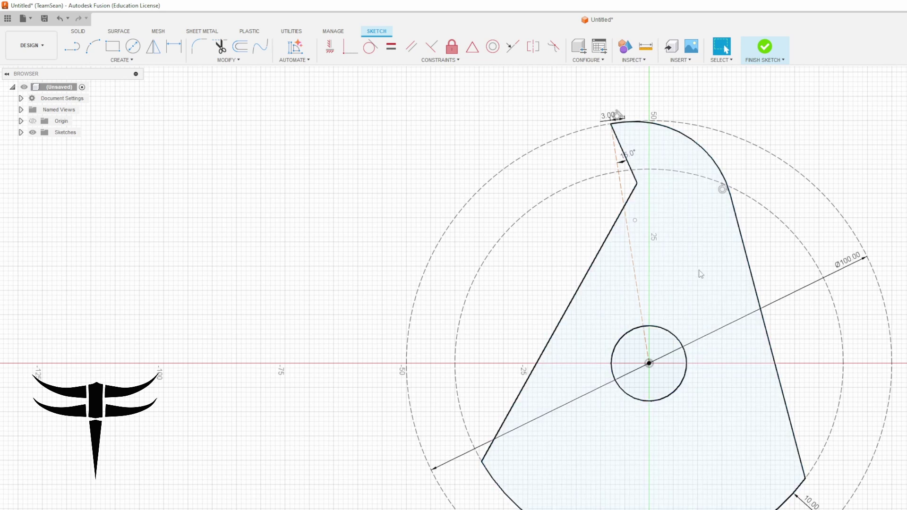
click(769, 51)
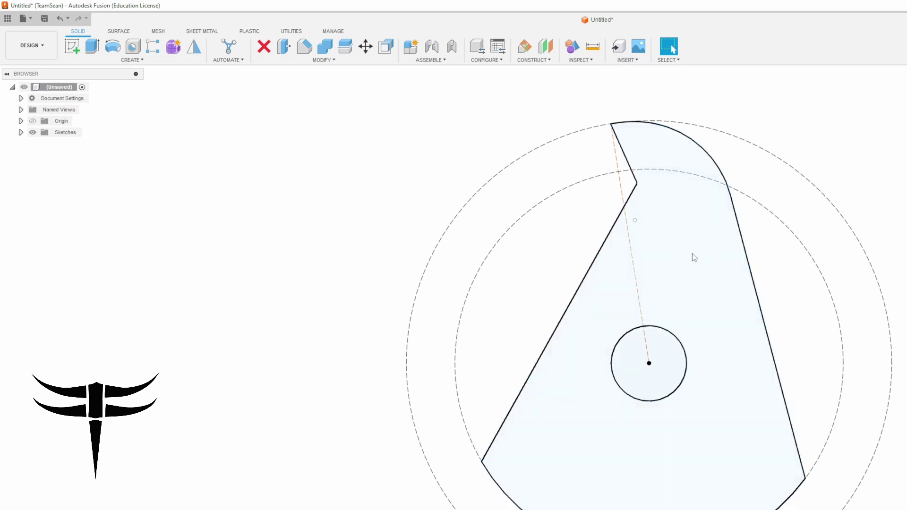
click(92, 45)
click(707, 291)
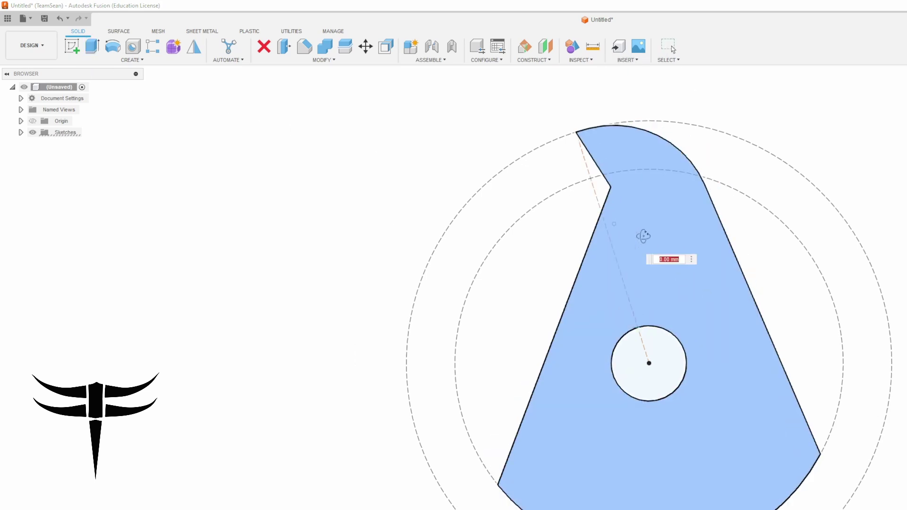
shift+middle_drag(647, 234, 661, 222)
drag(623, 337, 624, 328)
key(Return)
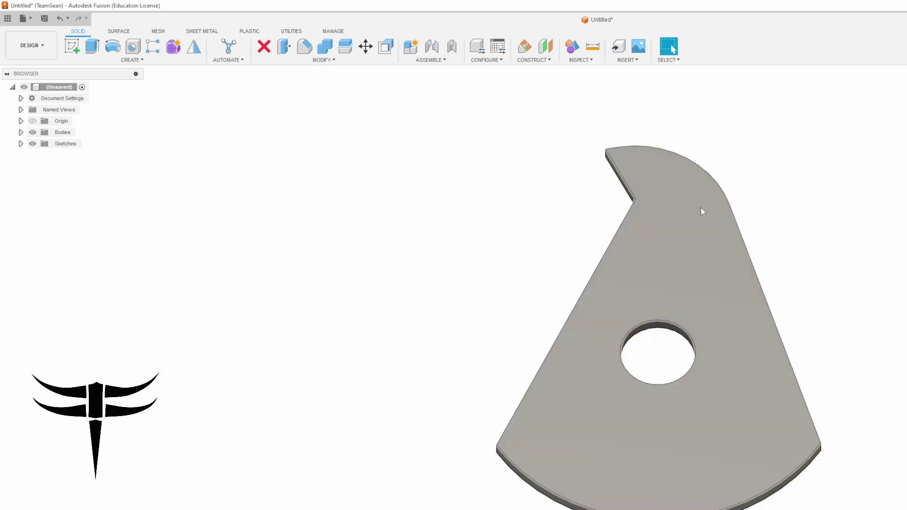
- Add a Center of Mass analysis for the extruded body
click(586, 61)
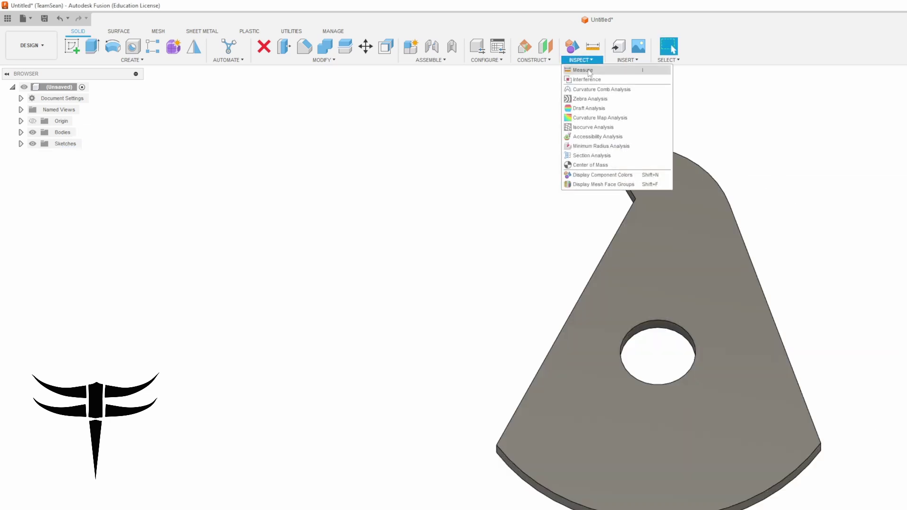
click(588, 161)
click(682, 240)
key(Return)
shift+middle_drag(818, 244, 817, 265)
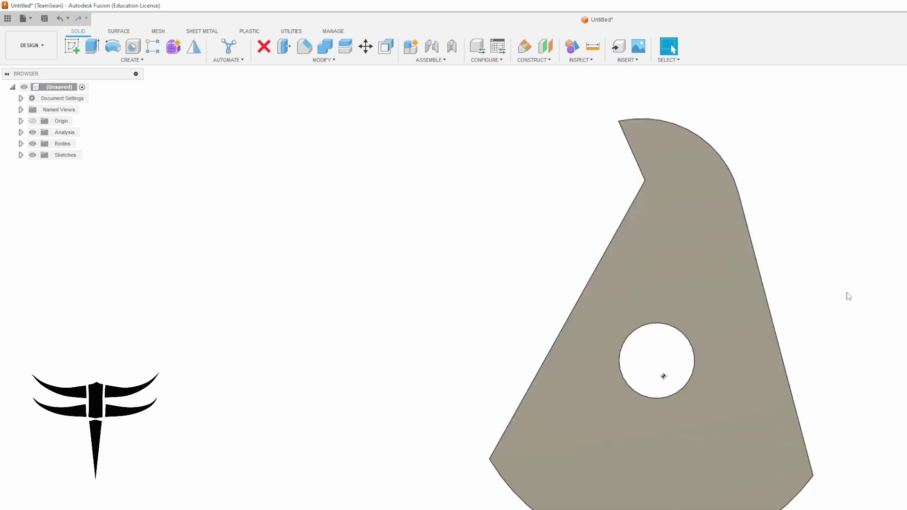
middle_drag(881, 235, 875, 210)
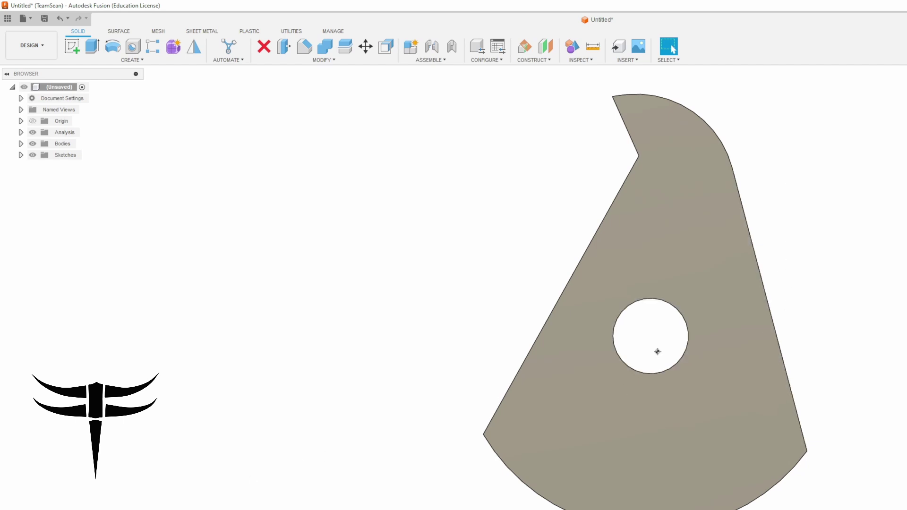
click(765, 47)
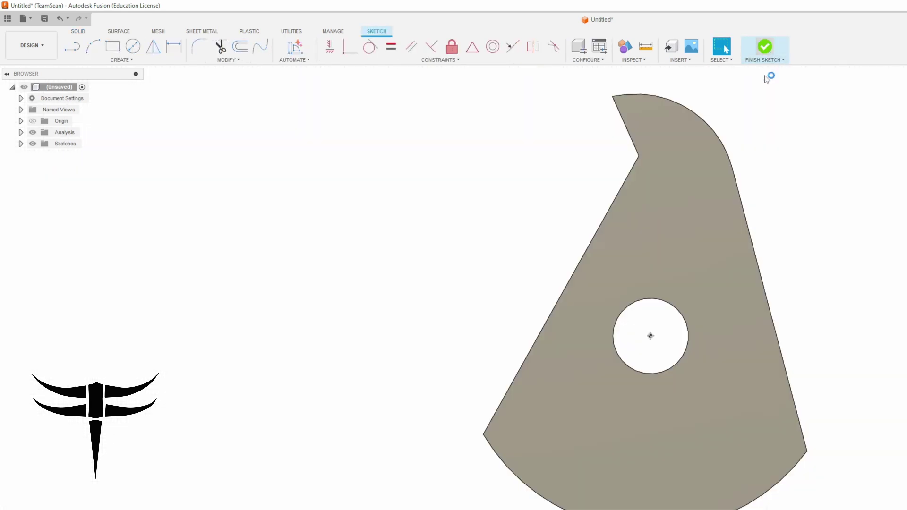
- Fillet the inner corner edge between the tooth's front face and the long straight side
mouse_move(624, 214)
middle_down()
mouse_move(619, 319)
mouse_move(603, 279)
mouse_move(533, 365)
middle_up()
scroll(492, 448, up, 10)
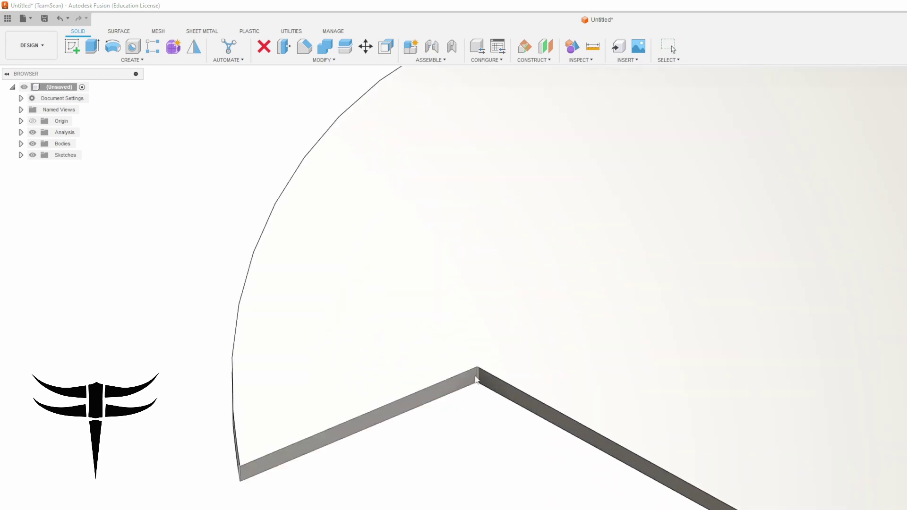
click(475, 377)
key(f)
scroll(478, 346, down, 3)
shift+middle_drag(523, 289, 520, 300)
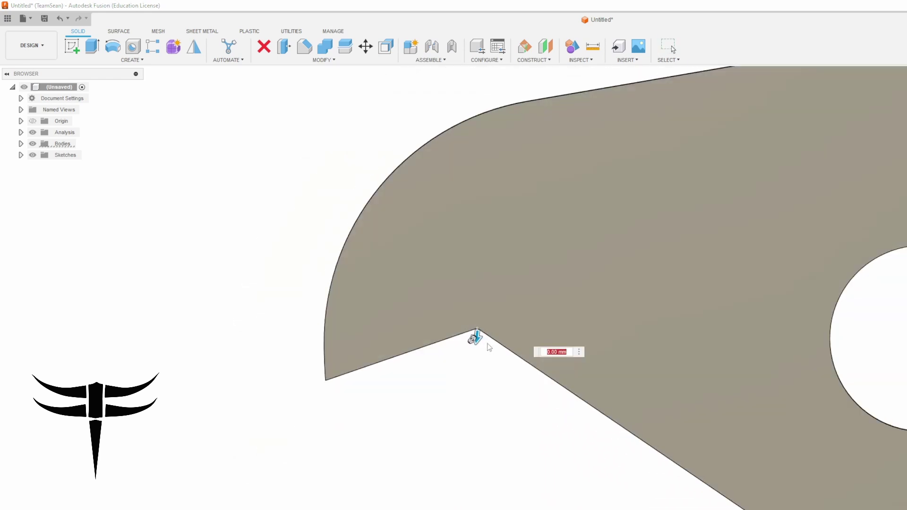
drag(475, 338, 476, 348)
key(Return)
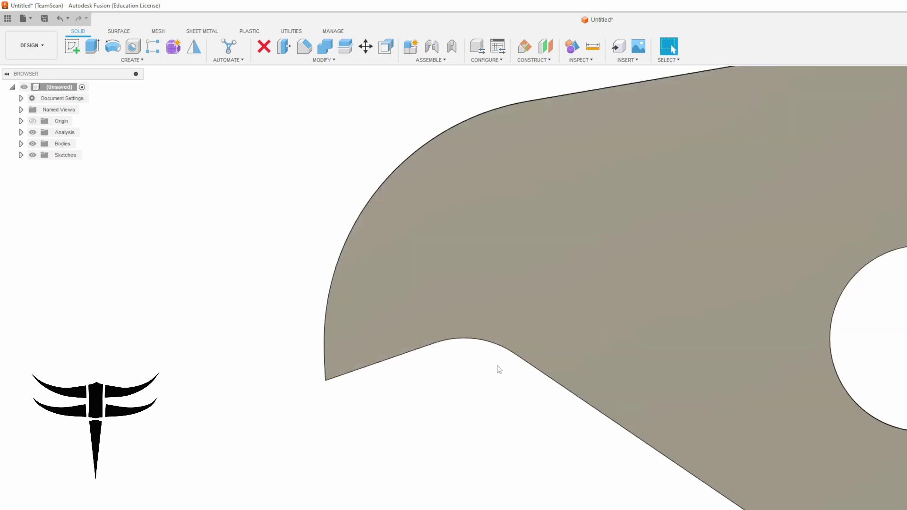
- Reopen the profile sketch, move its lower-left corner further up along the inner circle, and finish the sketch
shift+middle_drag(490, 370, 723, 381)
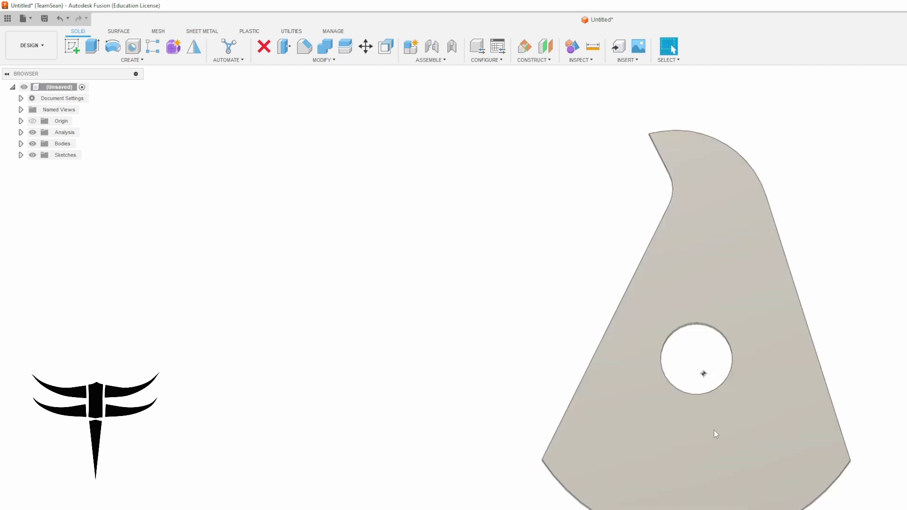
double_click(704, 374)
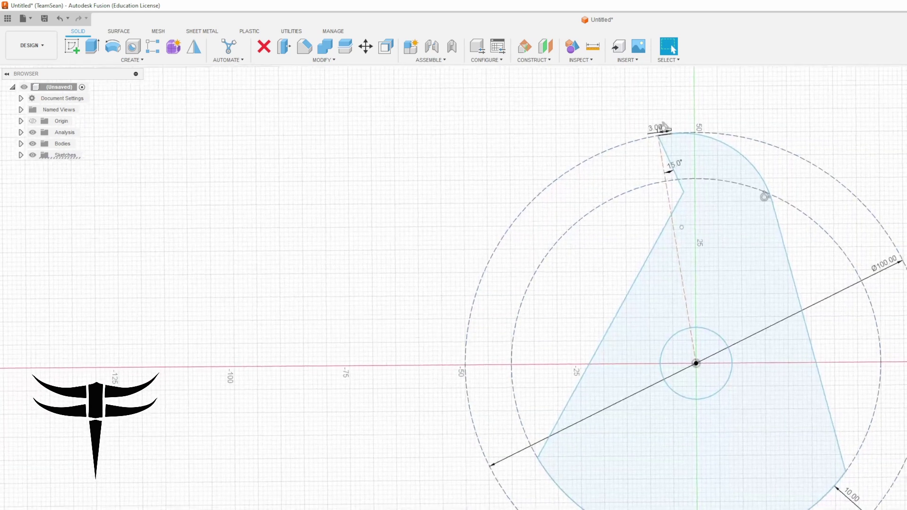
drag(539, 459, 528, 441)
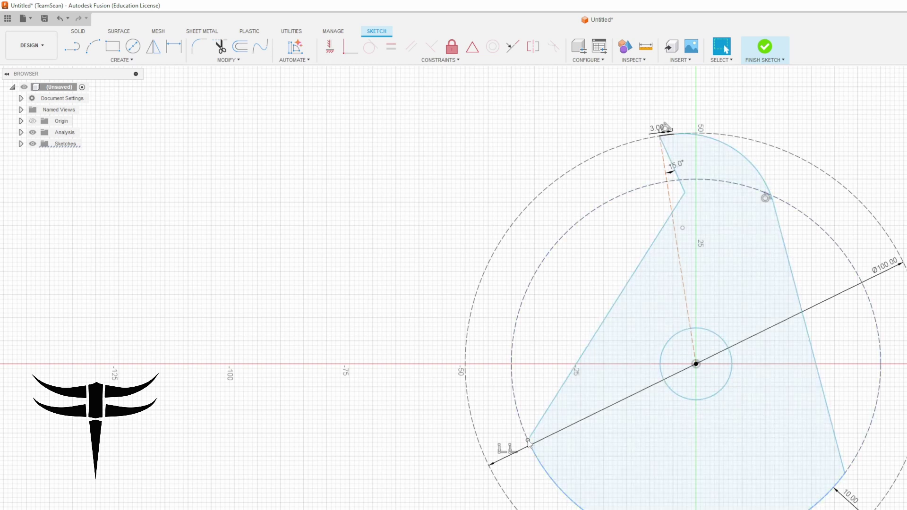
click(764, 47)
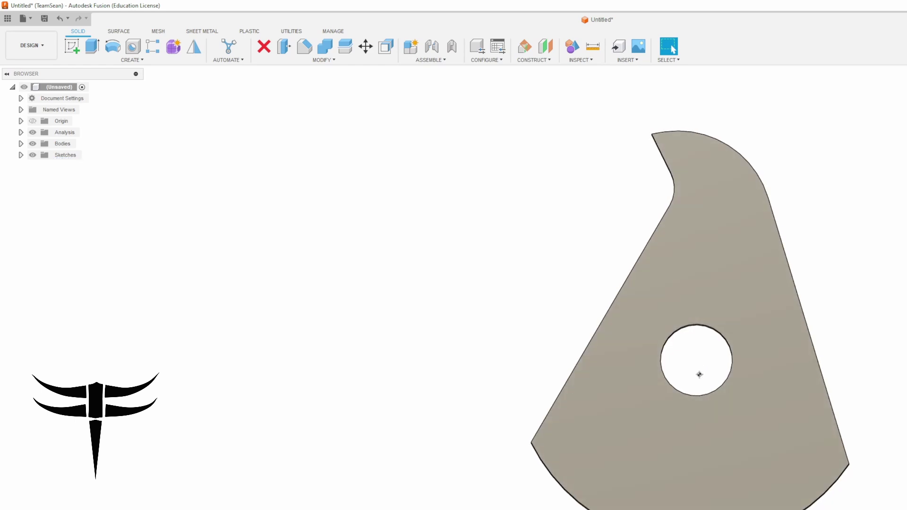
- Edit the profile sketch and set the spacing between the two construction circles to 15 mm
middle_drag(375, 477, 341, 472)
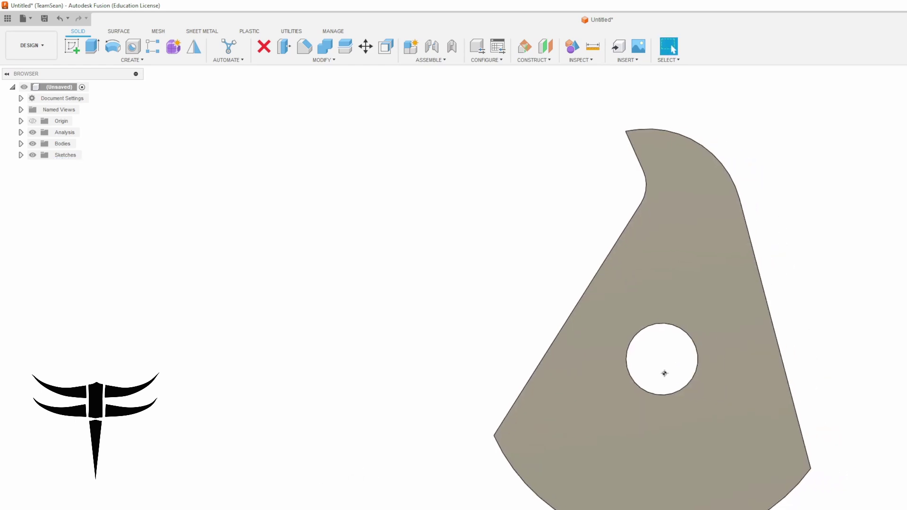
double_click(819, 495)
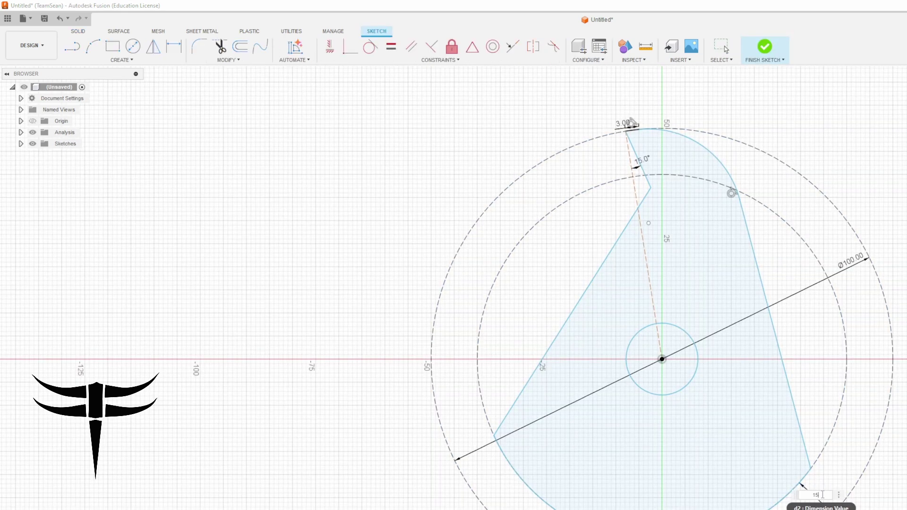
text(15)
key(Return)
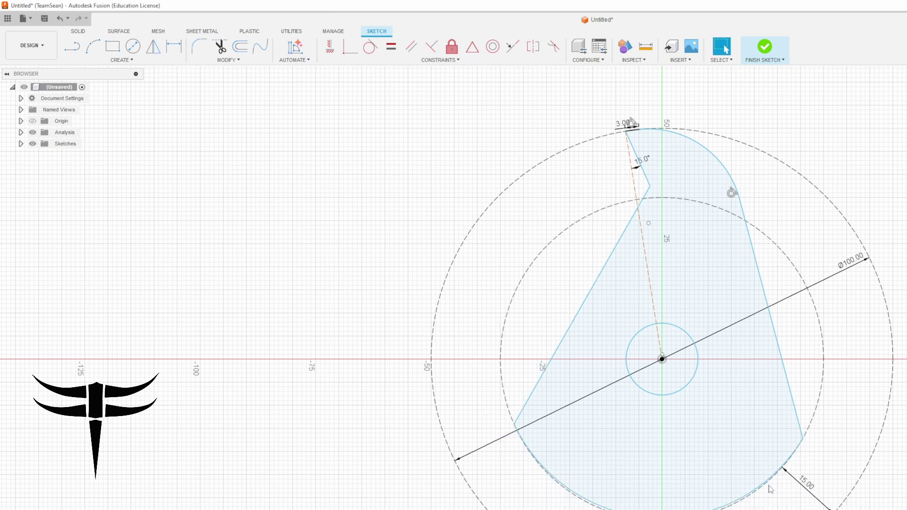
- Constrain the base arc's centre point to the origin with a Coincident constraint and finish the sketch
click(662, 360)
scroll(648, 348, up, 2)
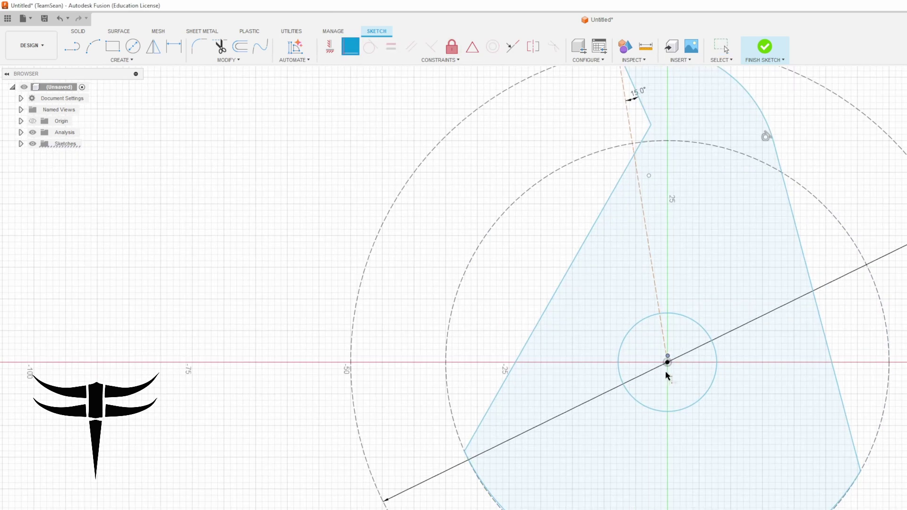
click(662, 359)
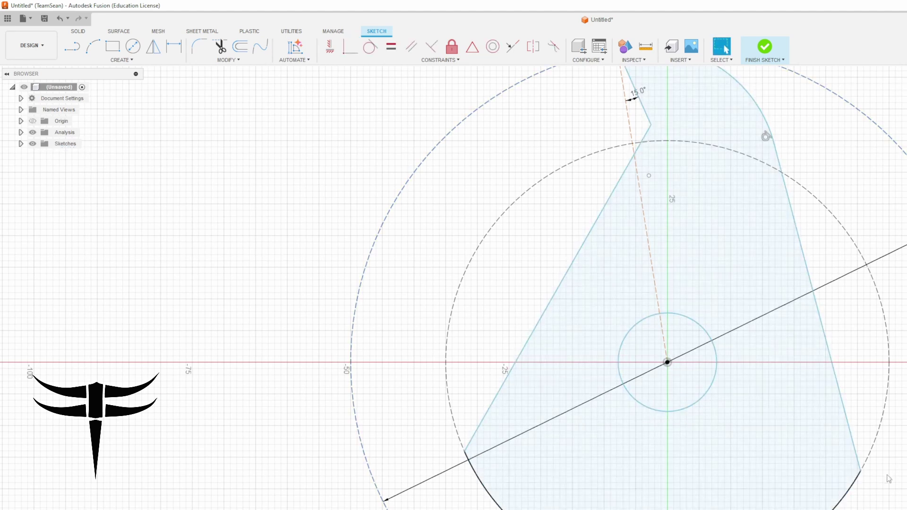
scroll(628, 410, down, 3)
scroll(725, 329, up, 2)
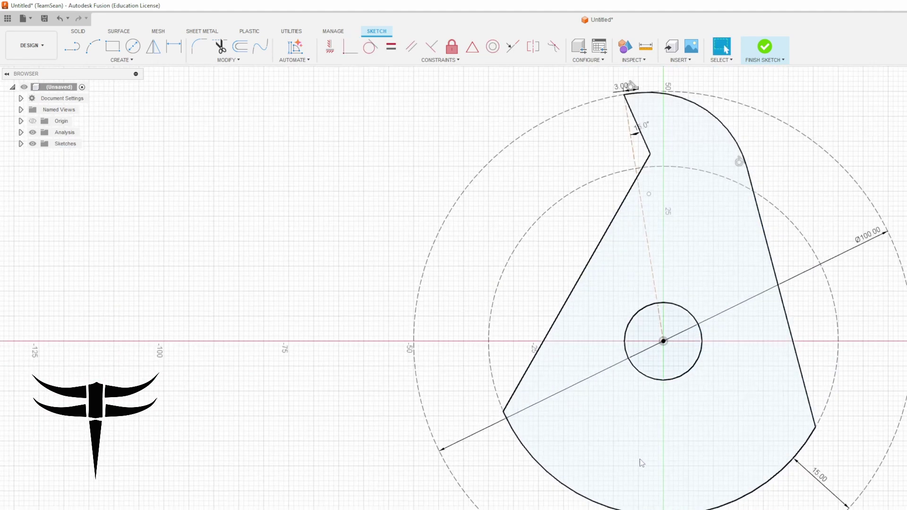
click(765, 46)
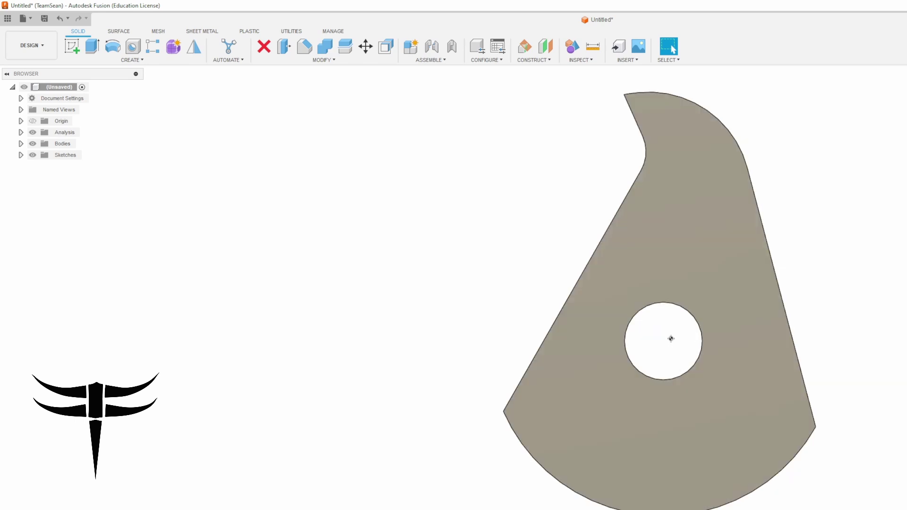
- Undo the last two actions and return to editing the profile sketch
key(ctrl+z)
key(ctrl+z)
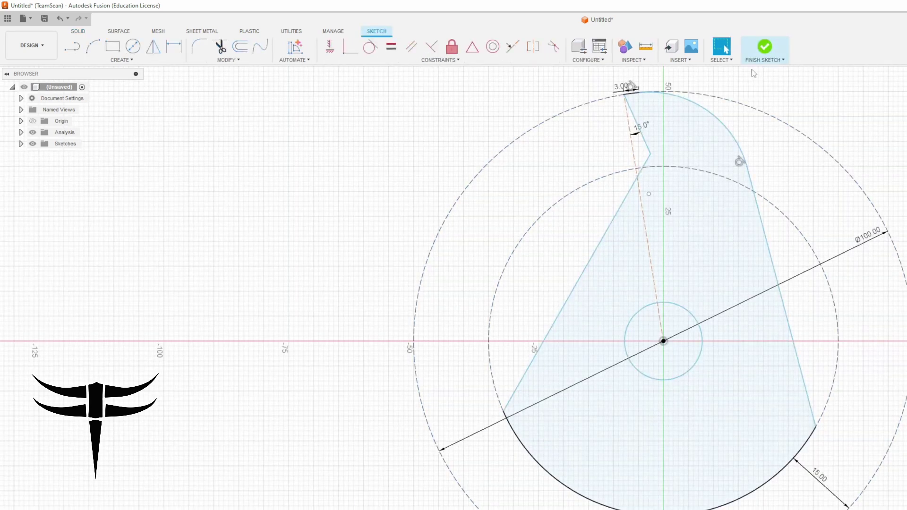
- Set the spacing between the two construction circles to 10 mm
double_click(821, 474)
text(1)
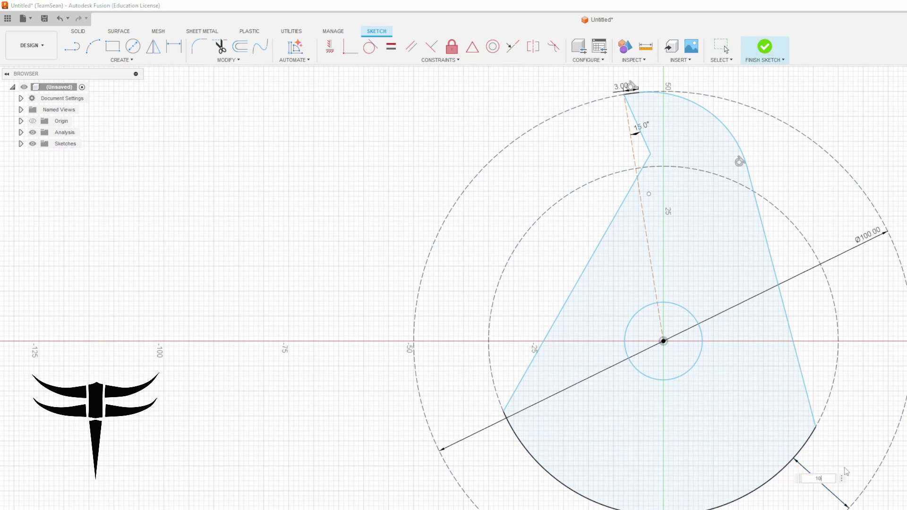
text(0)
key(Return)
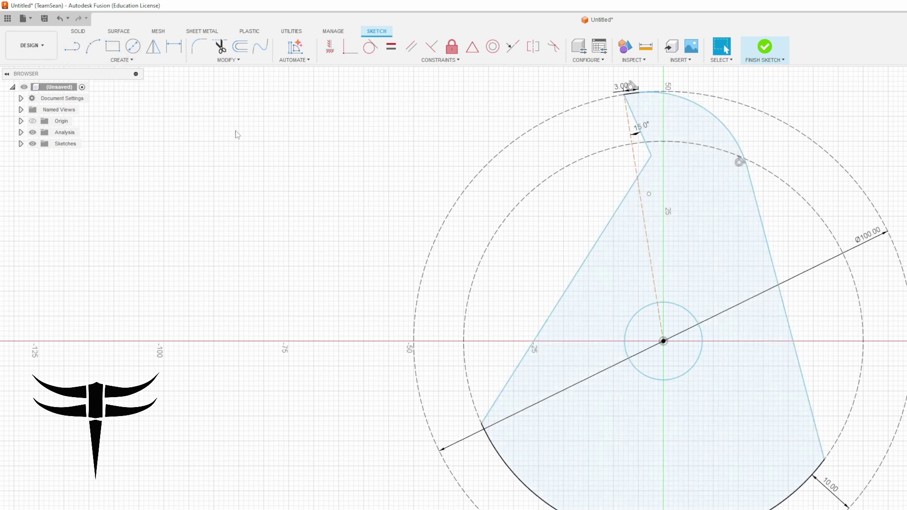
- Draw a closed five-sided outline with the Line tool below the central hole, its lowest corner on the vertical axis
key(l)
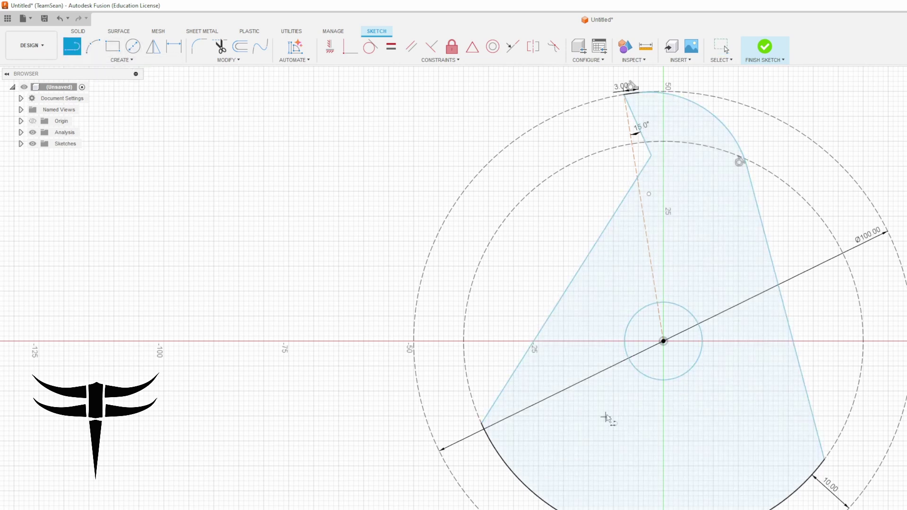
click(554, 449)
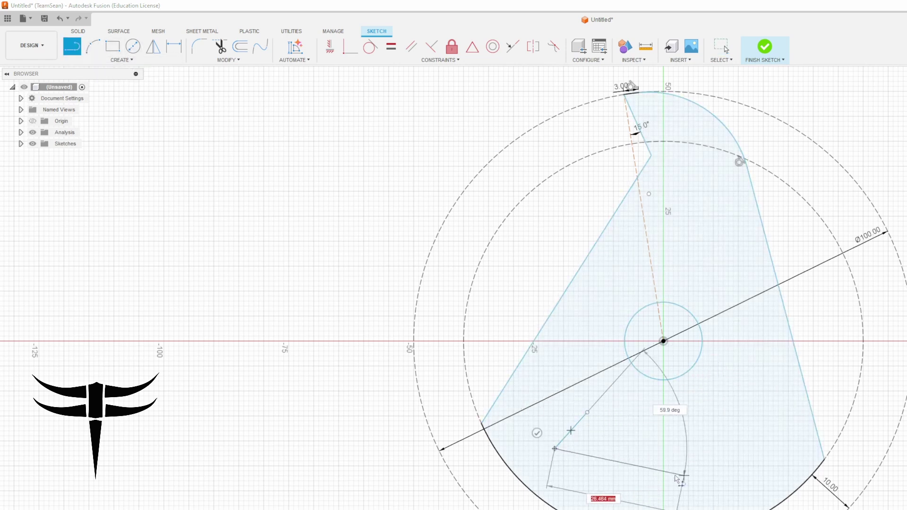
click(663, 490)
click(766, 454)
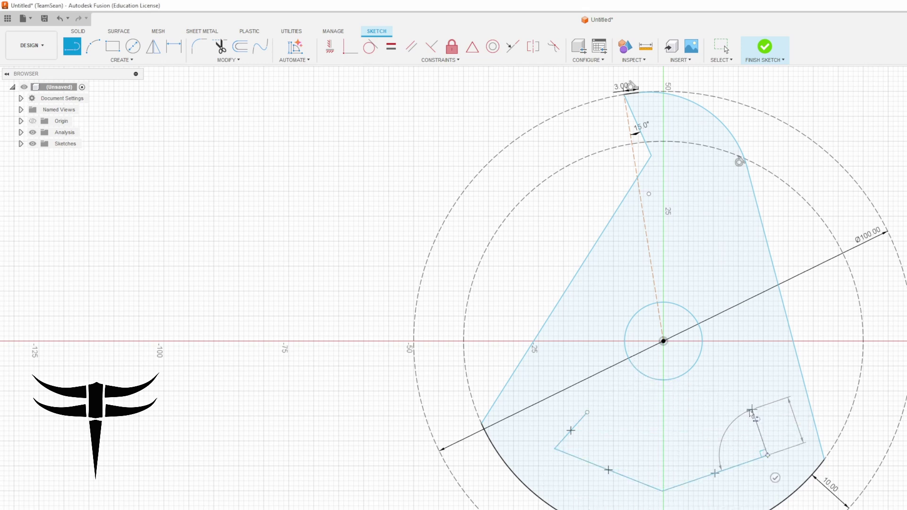
click(752, 410)
click(587, 412)
key(Escape)
- Delete the perpendicular constraint at the five-sided outline's lower-right corner, reposition its corners so the upper edge is level, and finish the sketch
drag(588, 412, 594, 403)
drag(752, 410, 736, 409)
click(748, 455)
key(Delete)
drag(754, 457, 761, 450)
drag(736, 409, 738, 403)
click(761, 51)
- Use Extrude to cut the five-sided sketch profile through the plate
click(20, 155)
click(71, 166)
key(e)
key(Escape)
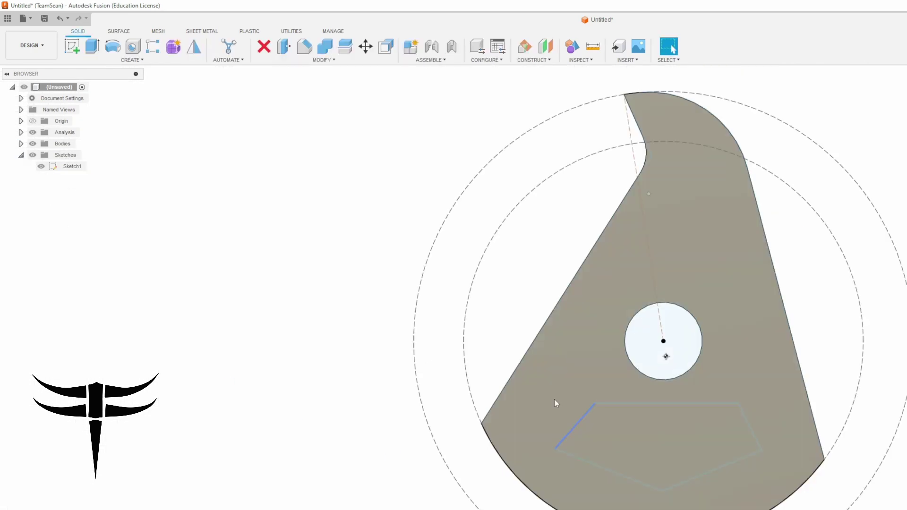
click(676, 402)
key(e)
click(683, 444)
key(Return)
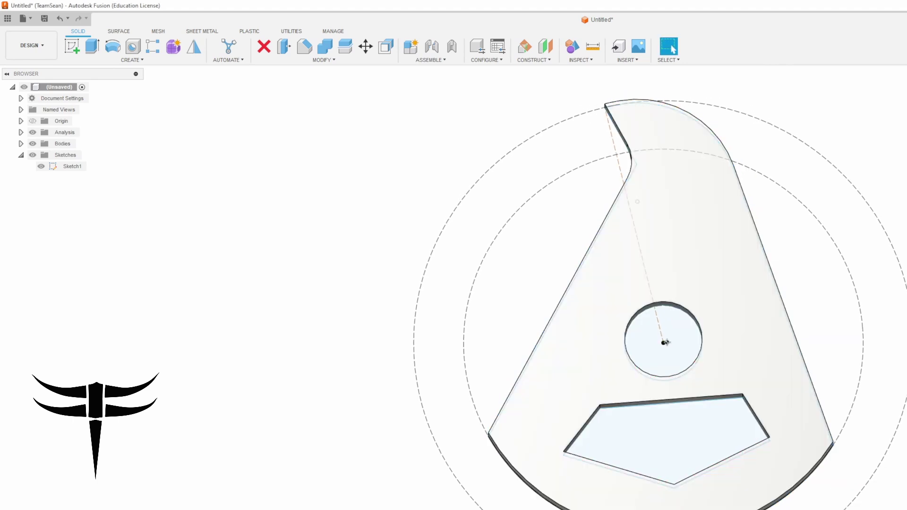
- Round the vertical corner edges of the five-sided cutout with a Fillet
shift+middle_drag(700, 404, 704, 410)
scroll(666, 343, up, 5)
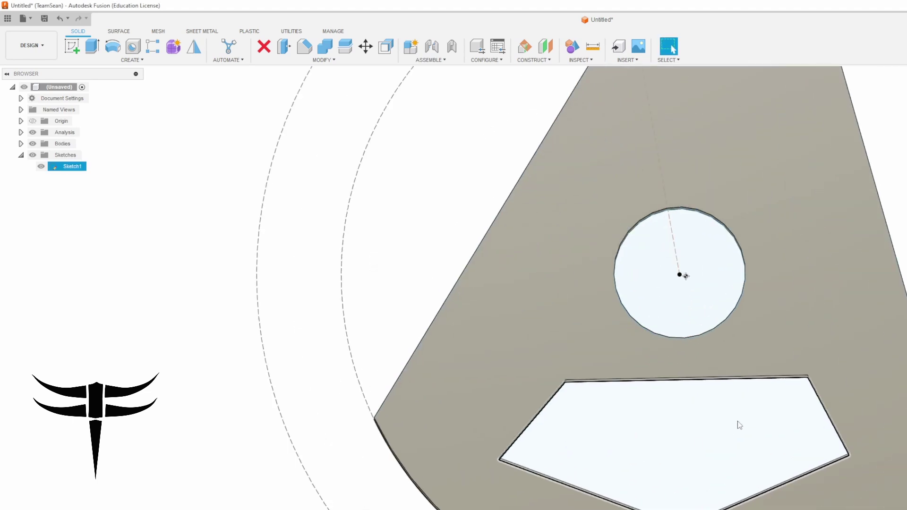
shift+middle_drag(680, 274, 595, 377)
shift+middle_drag(695, 402, 707, 393)
key(f)
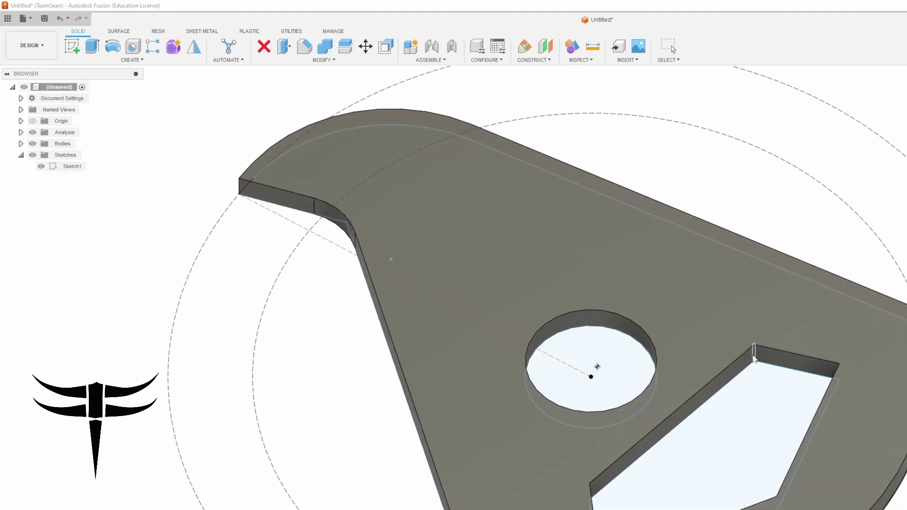
click(754, 354)
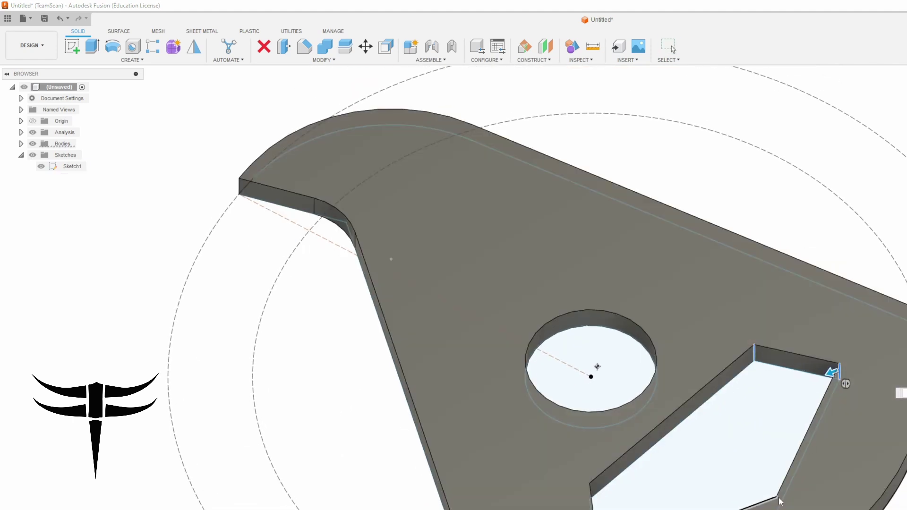
click(782, 499)
click(785, 502)
click(776, 502)
click(589, 496)
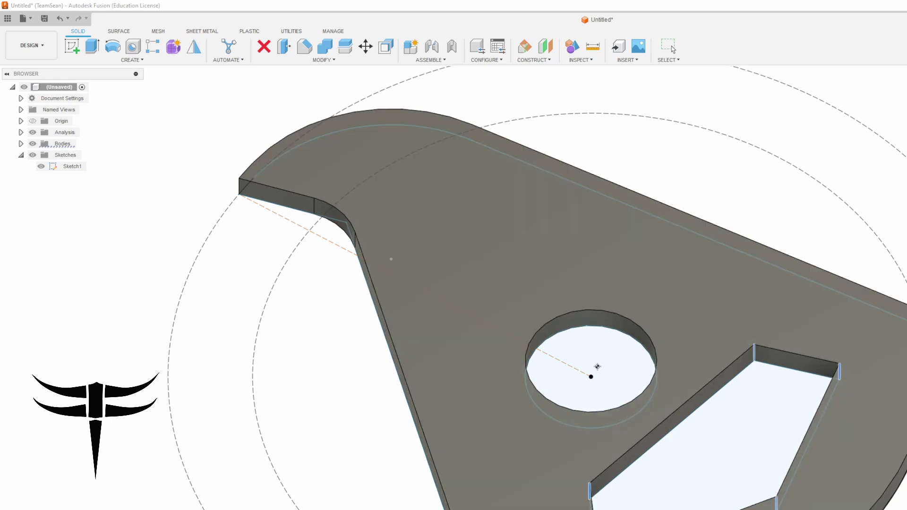
shift+middle_drag(593, 495, 610, 509)
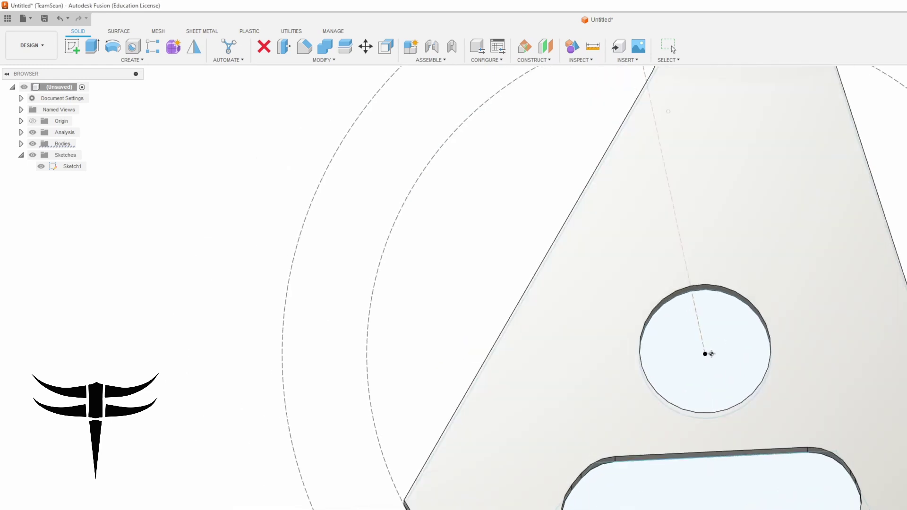
key(Return)
- Fillet the plate's two outer corners where the straight sides meet the base arc
scroll(804, 366, down, 2)
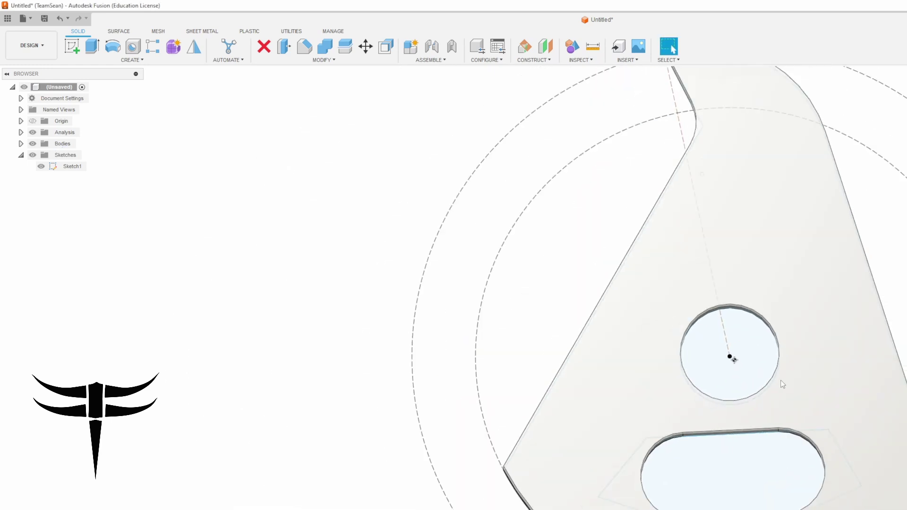
double_click(773, 385)
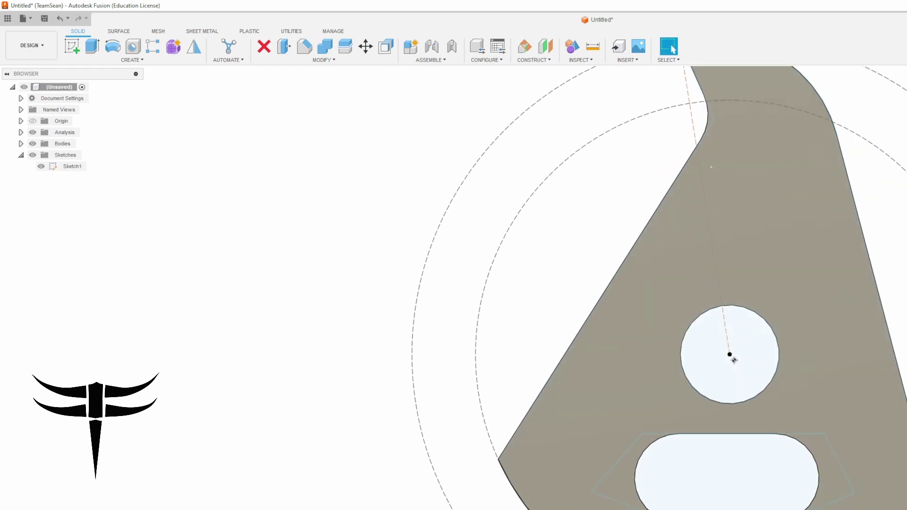
click(722, 346)
shift+middle_drag(722, 346, 590, 324)
click(590, 324)
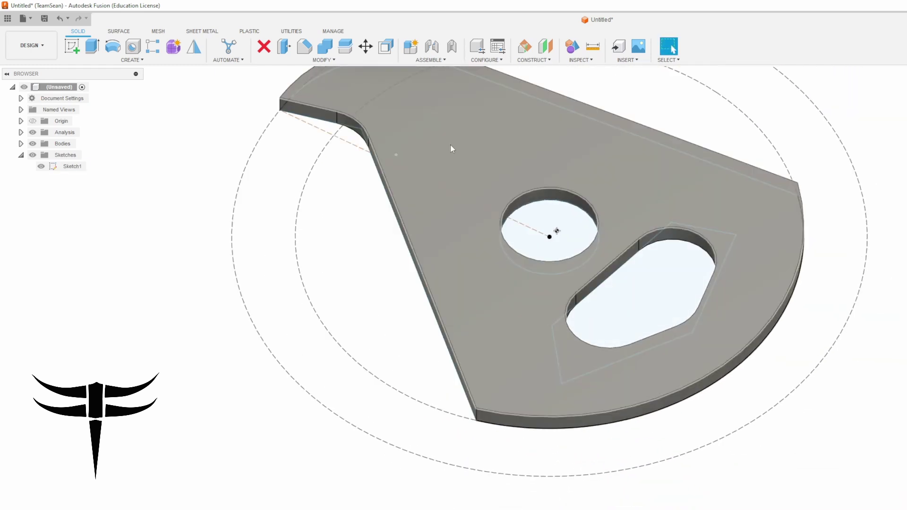
click(476, 417)
shift+middle_drag(733, 222, 595, 227)
click(795, 278)
shift+middle_drag(729, 206, 776, 468)
drag(832, 465, 824, 462)
middle_drag(893, 222, 821, 509)
scroll(600, 251, up, 3)
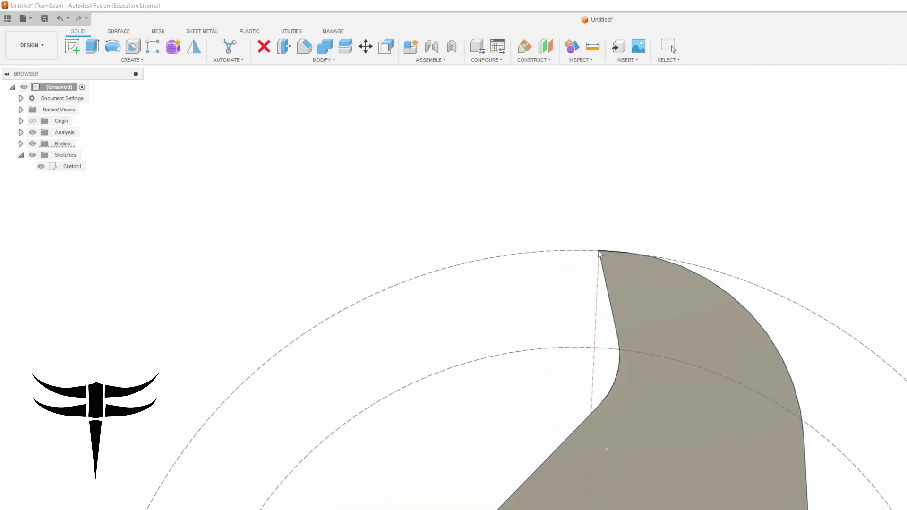
scroll(601, 251, down, 2)
middle_drag(771, 405, 831, 227)
scroll(833, 231, down, 2)
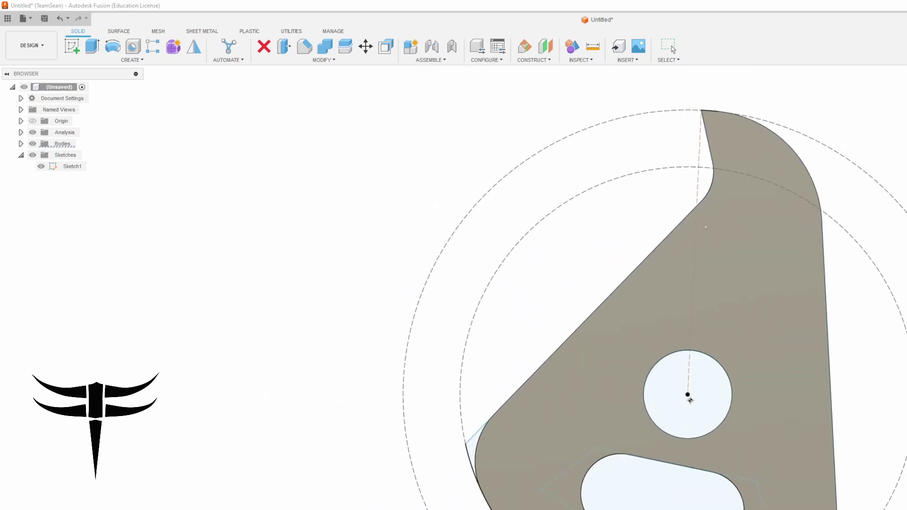
middle_drag(824, 451, 800, 355)
shift+middle_drag(800, 355, 845, 344)
middle_drag(874, 236, 855, 276)
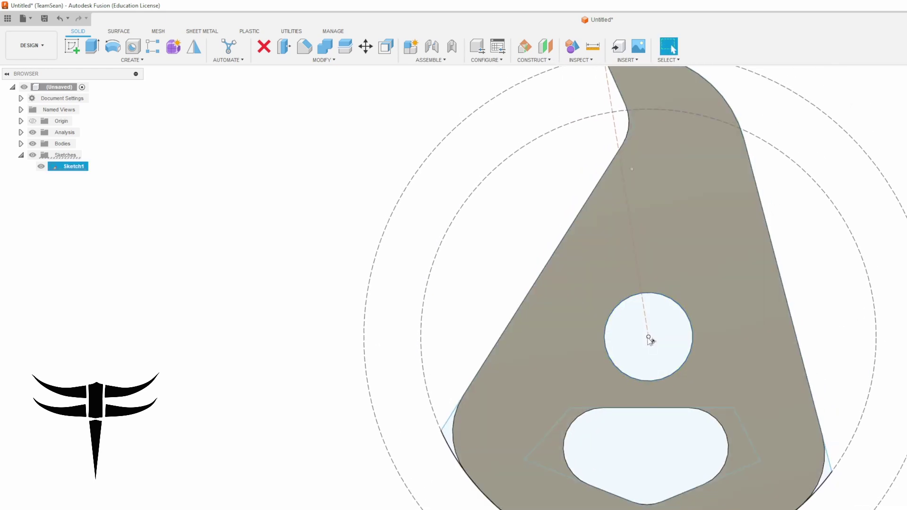
- Edit the profile sketch, move its lower-left corner slightly up along the inner construction circle, and finish the sketch
scroll(650, 340, up, 4)
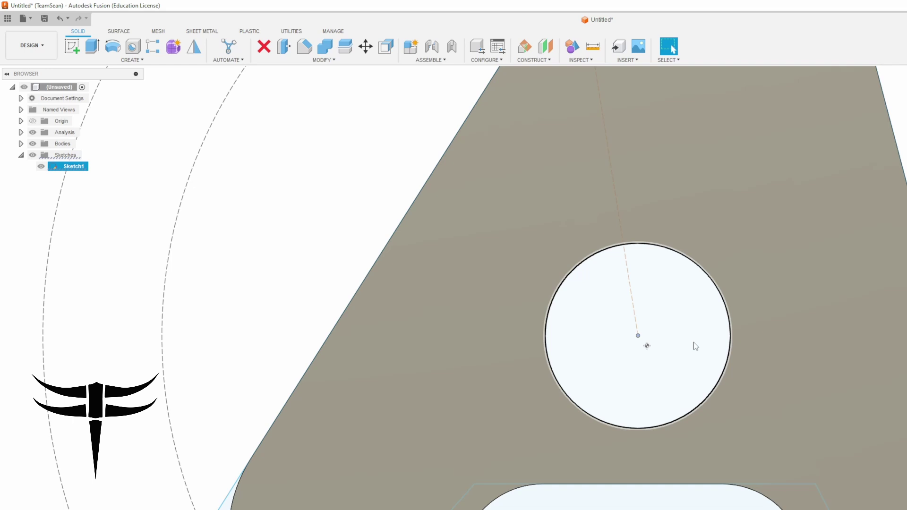
middle_drag(722, 342, 685, 320)
scroll(684, 315, down, 1)
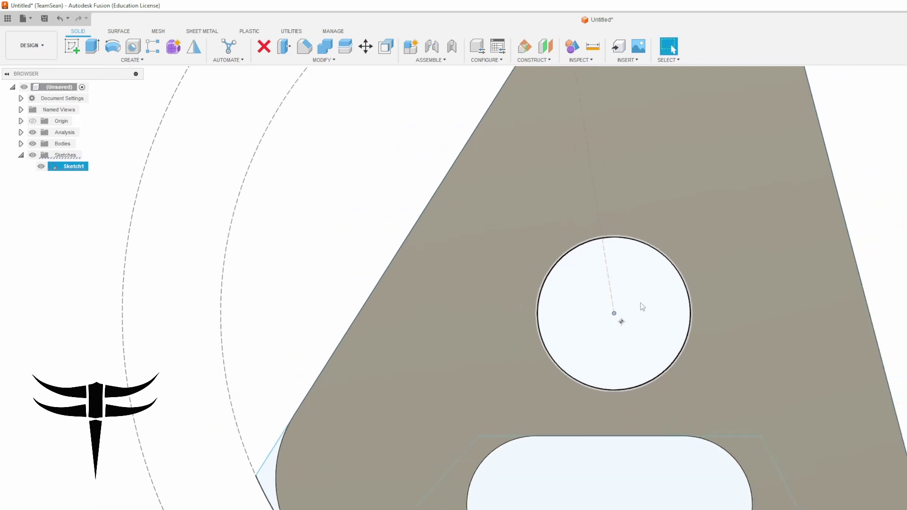
scroll(658, 372, down, 2)
scroll(647, 420, down, 1)
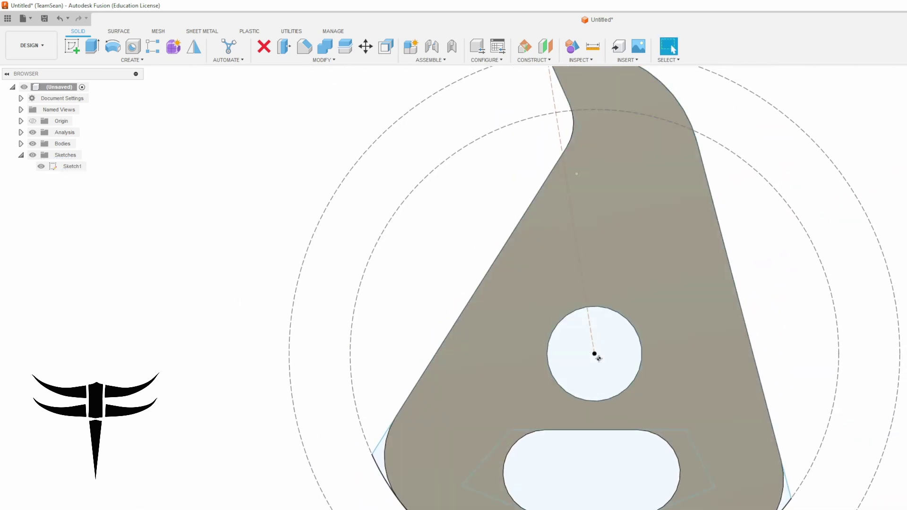
double_click(134, 509)
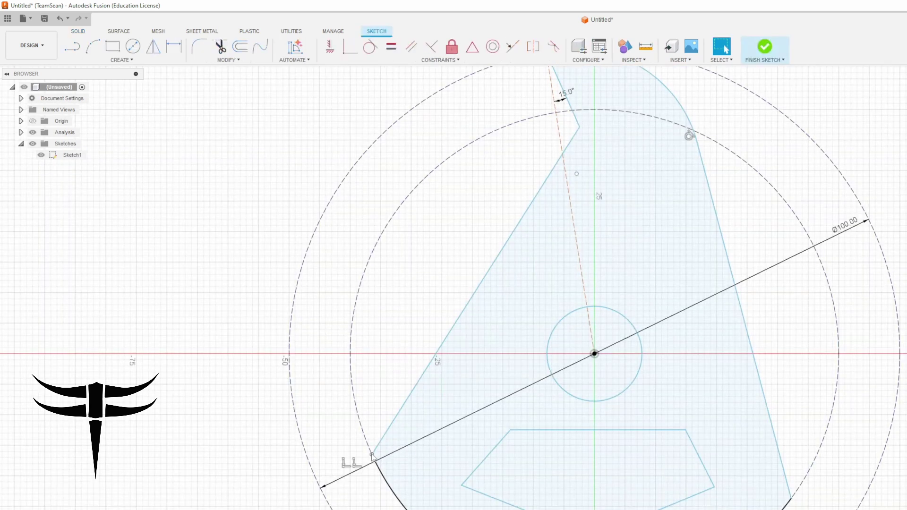
click(764, 47)
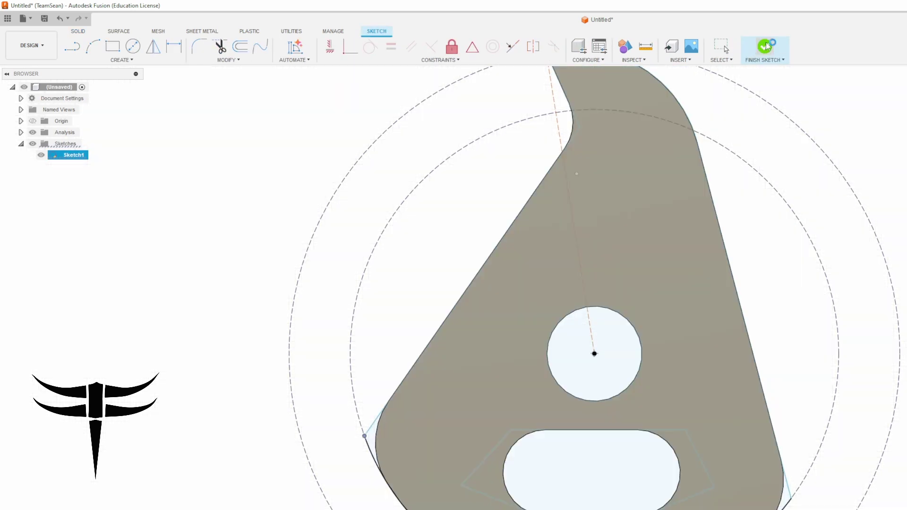
- Examine the centre-of-mass marker's position relative to the hole's centre and the area around the cutout
scroll(579, 372, up, 3)
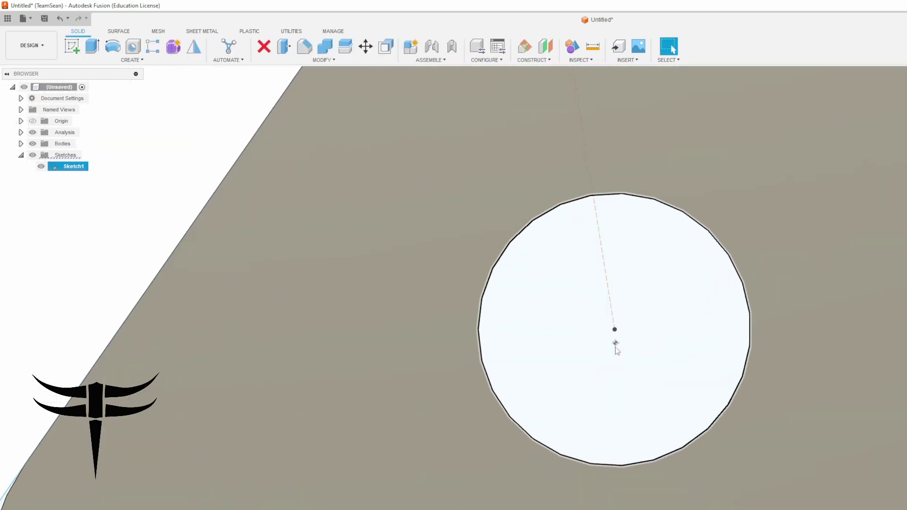
scroll(616, 347, down, 1)
scroll(621, 365, down, 1)
middle_drag(663, 263, 651, 392)
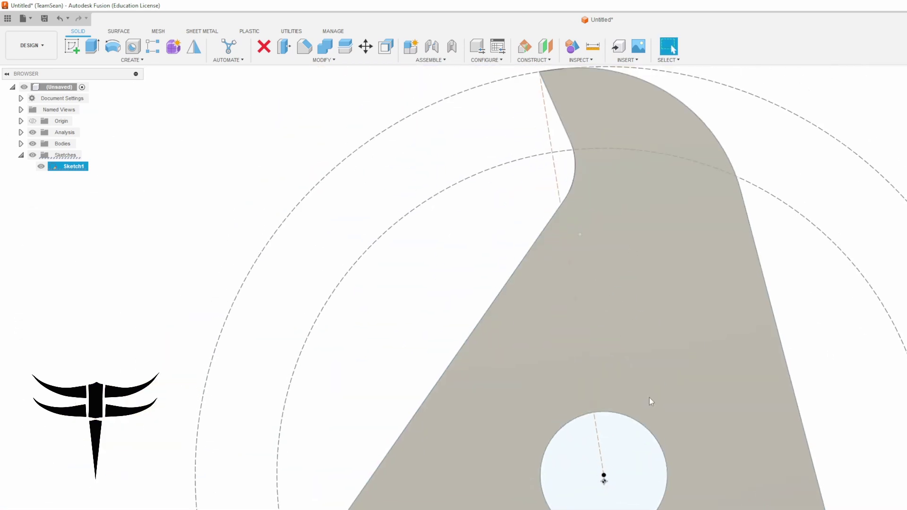
mouse_move(666, 280)
middle_down()
mouse_move(658, 316)
mouse_move(668, 277)
middle_up()
scroll(669, 280, down, 2)
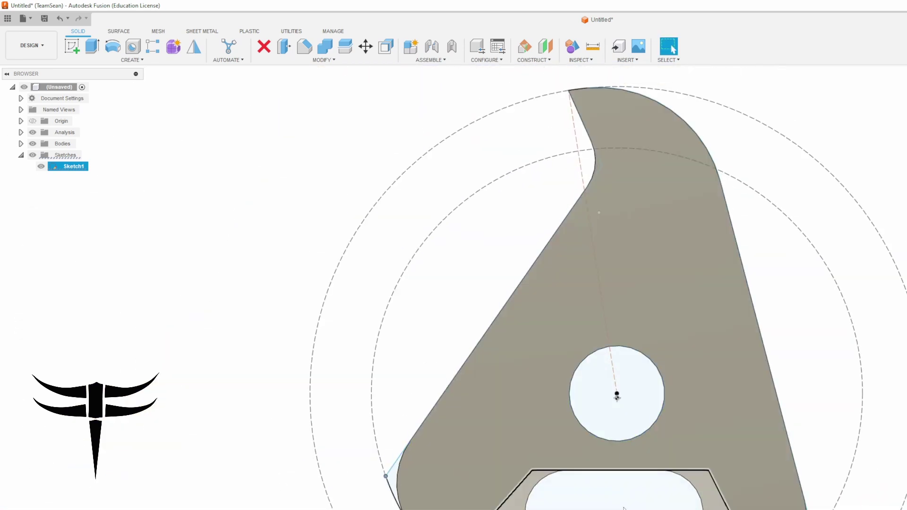
middle_drag(623, 504, 630, 443)
scroll(601, 454, up, 2)
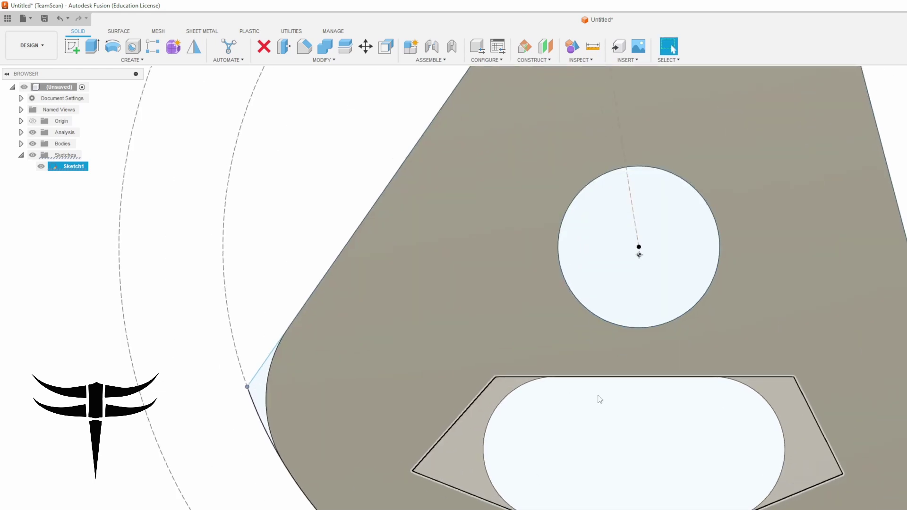
- Reopen the profile sketch, enlarge the five-sided cutout by moving its upper and side corners outward, and finish the sketch
key(ctrl+z)
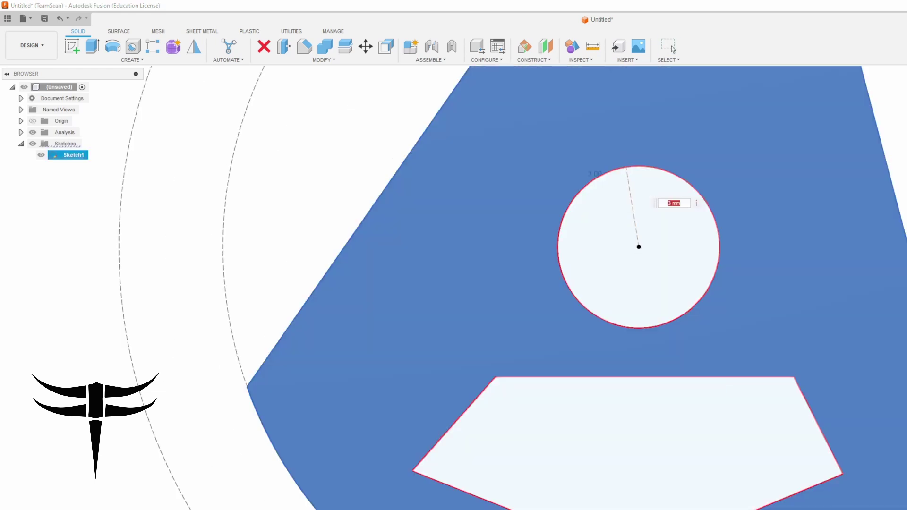
key(ctrl+z)
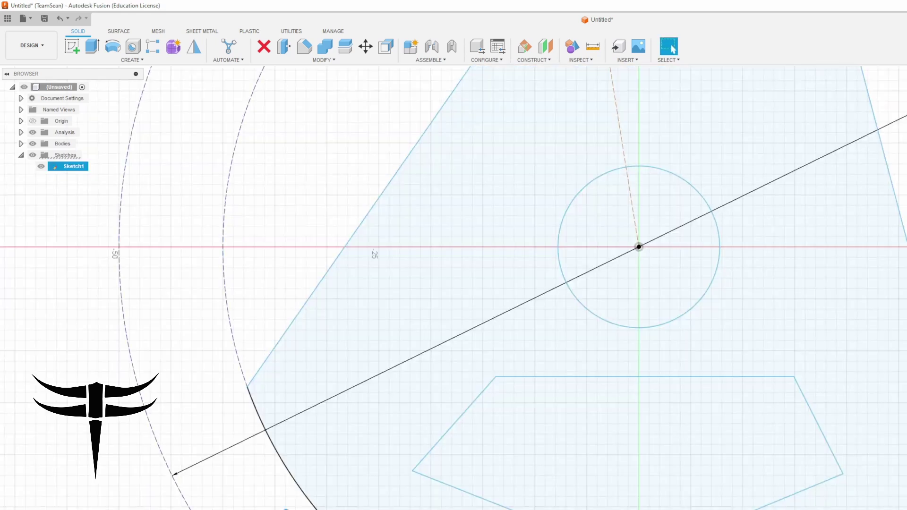
drag(490, 376, 473, 372)
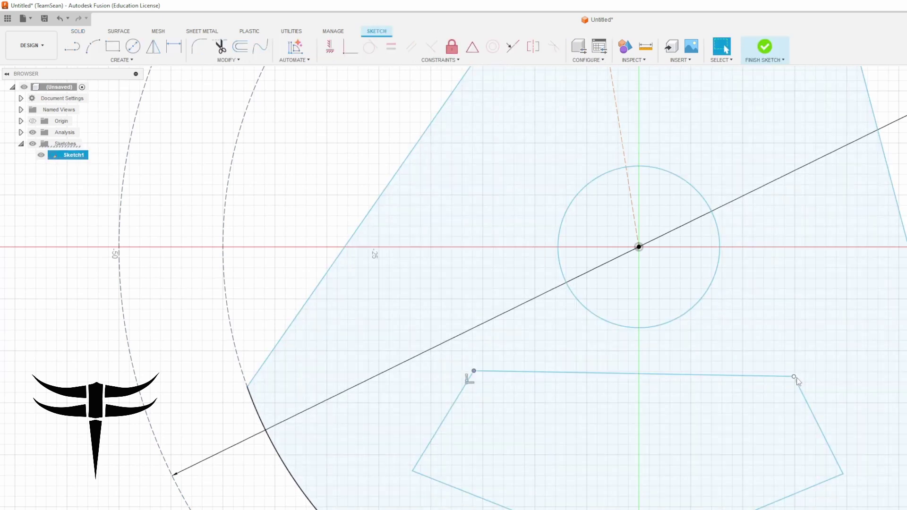
drag(794, 376, 808, 370)
drag(843, 475, 860, 475)
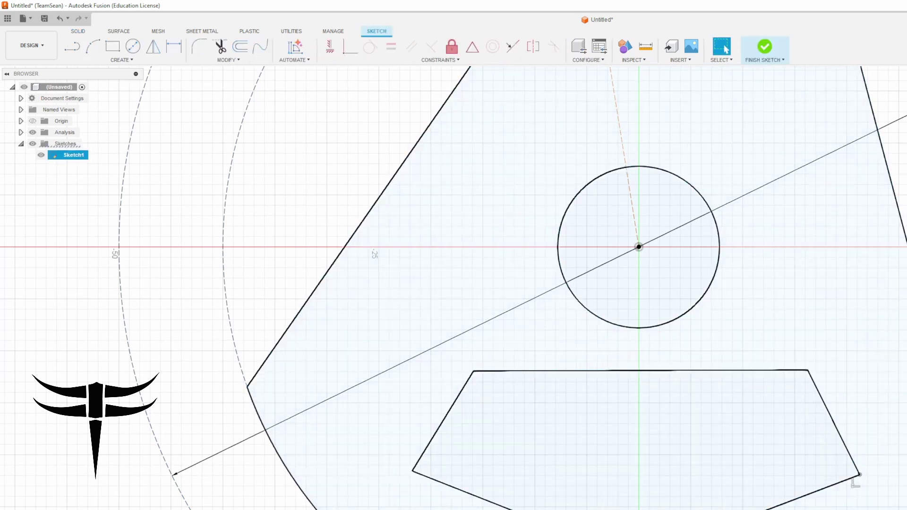
drag(413, 471, 402, 465)
drag(473, 371, 460, 363)
scroll(866, 298, down, 1)
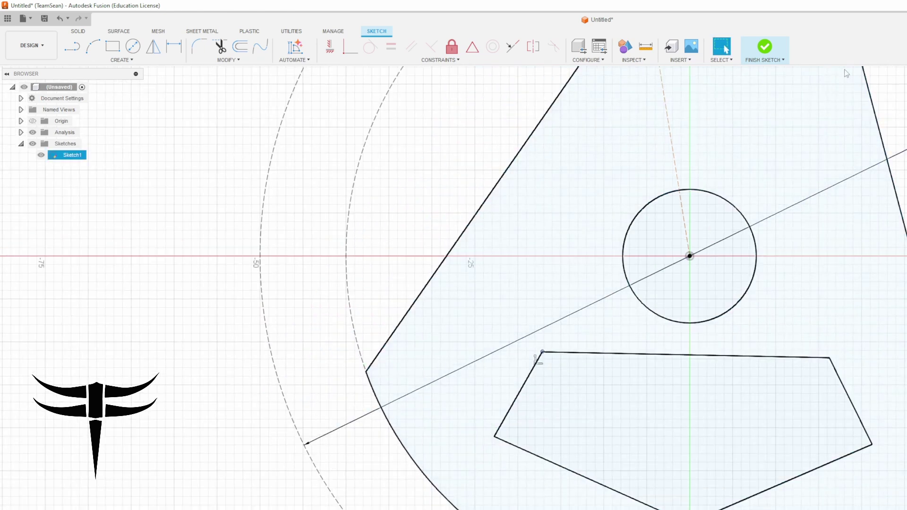
click(763, 48)
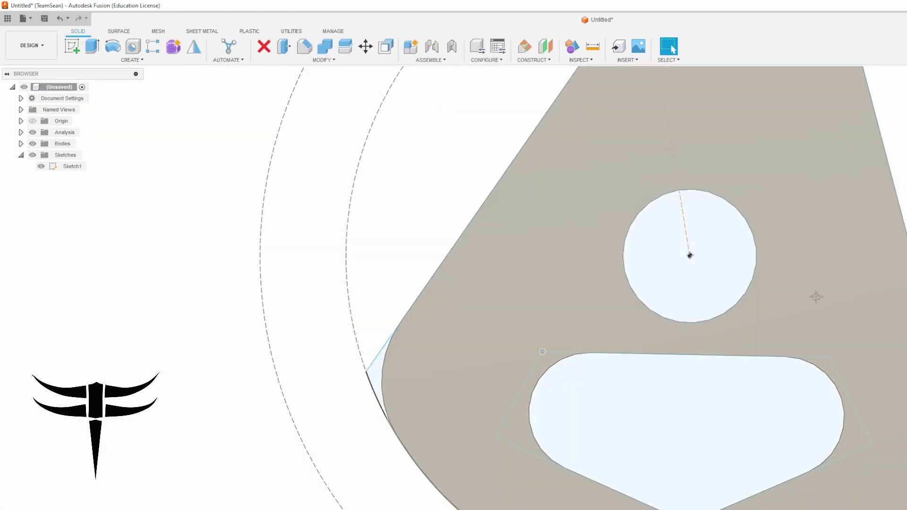
- Check up close how well the centre-of-mass marker aligns with the rotation axis
middle_drag(816, 298, 800, 334)
click(671, 314)
scroll(672, 316, up, 10)
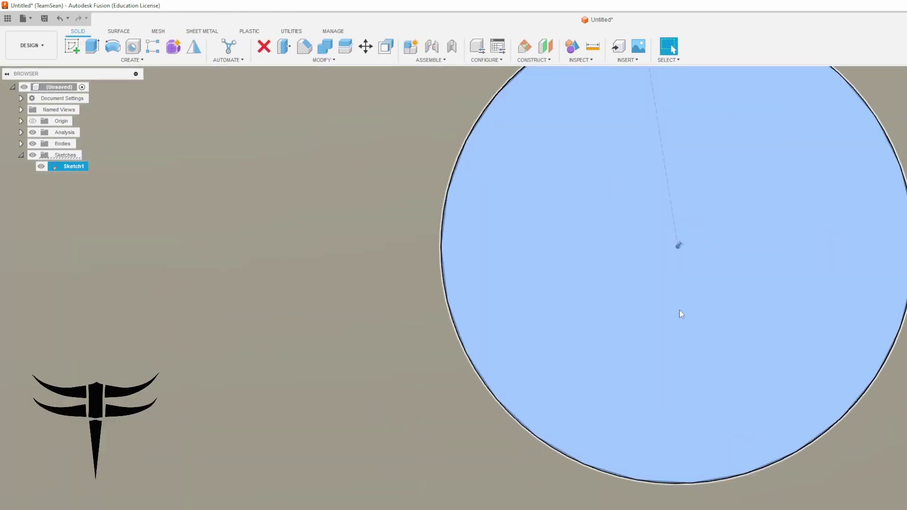
scroll(679, 243, down, 3)
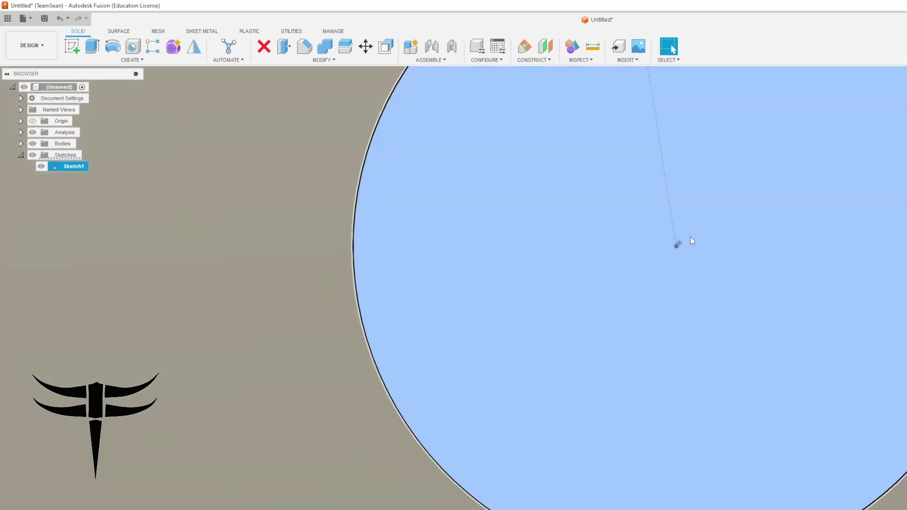
- Reopen the profile sketch, move the left side corner of the five-sided cutout slightly inward, and finish the sketch
scroll(680, 243, down, 5)
scroll(683, 249, up, 1)
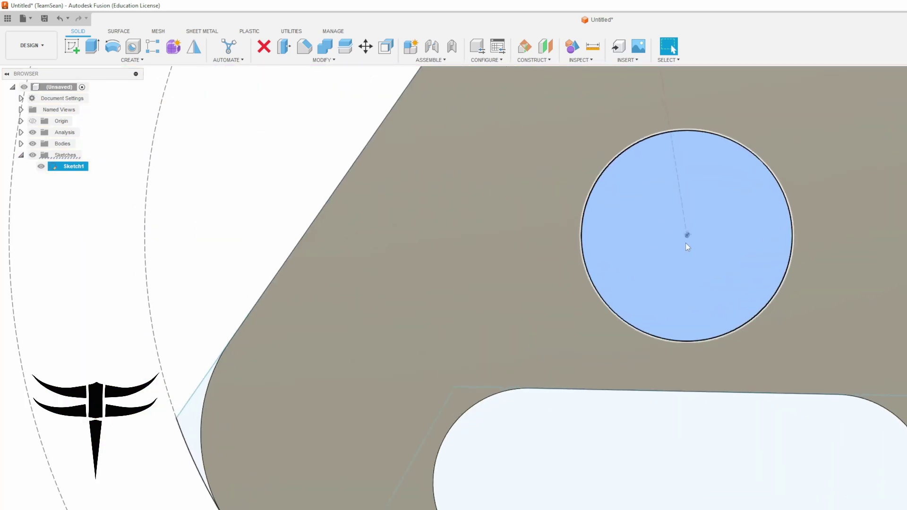
click(685, 243)
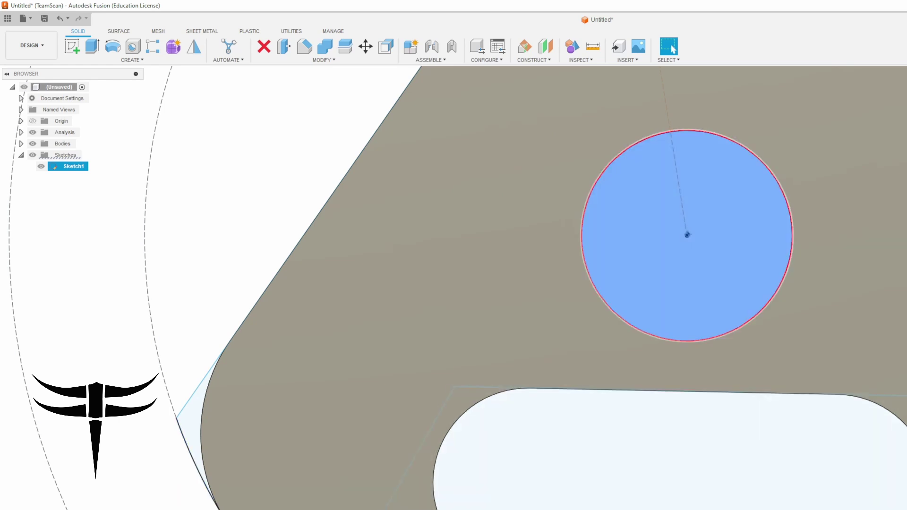
double_click(71, 167)
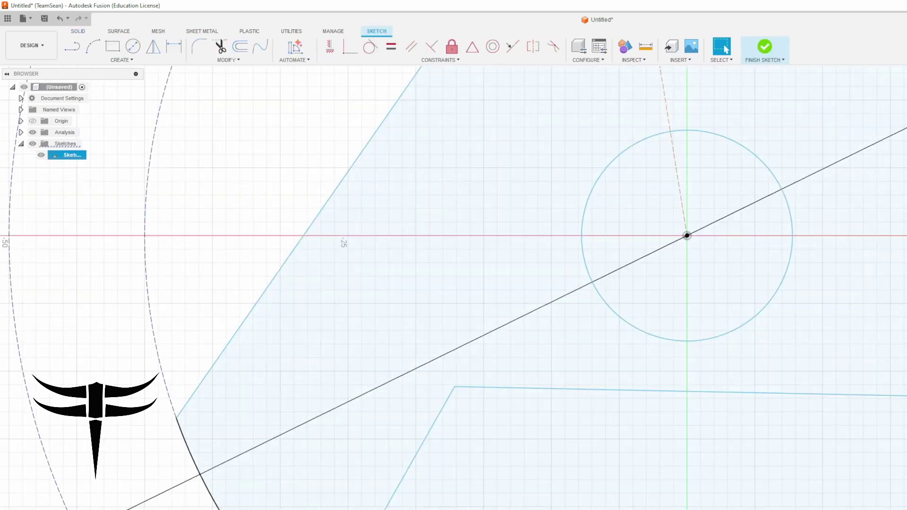
click(767, 50)
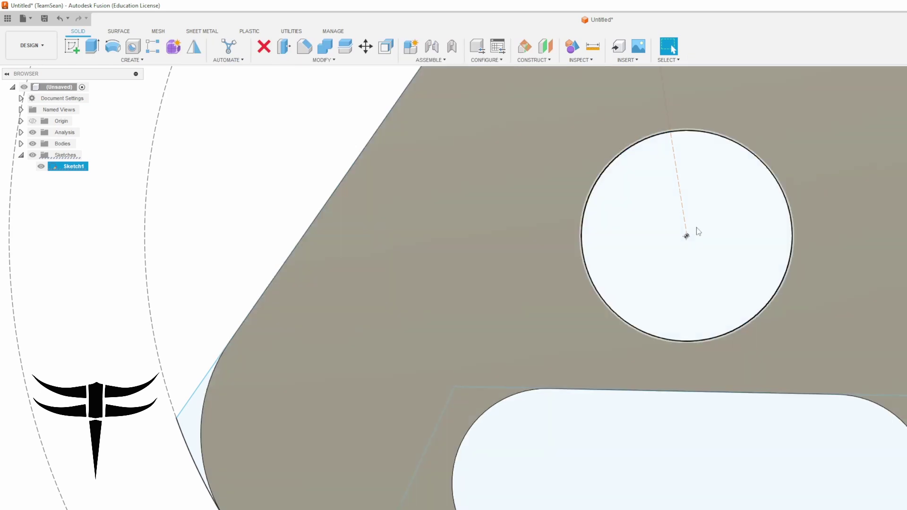
- Edit the profile sketch again, nudge the cutout's left side corner slightly back outward, and finish the sketch
scroll(695, 232, up, 3)
scroll(440, 256, down, 2)
click(61, 329)
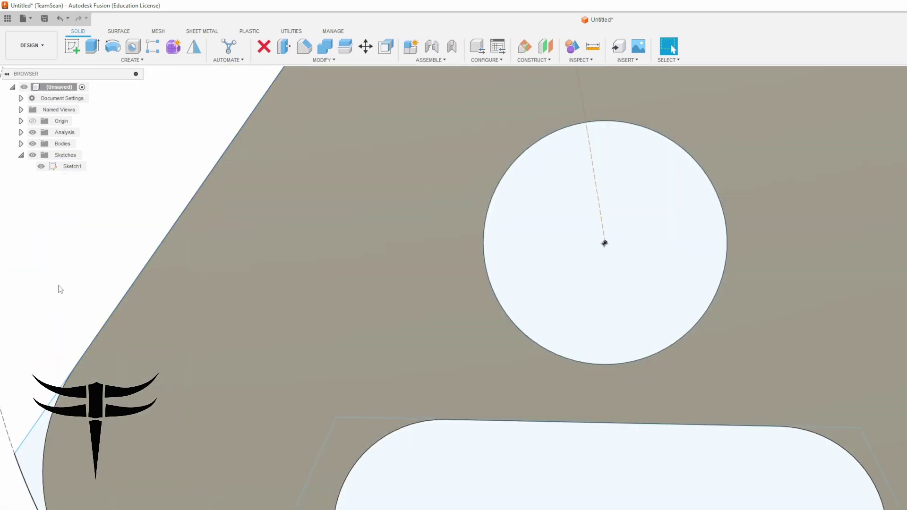
key(ctrl+z)
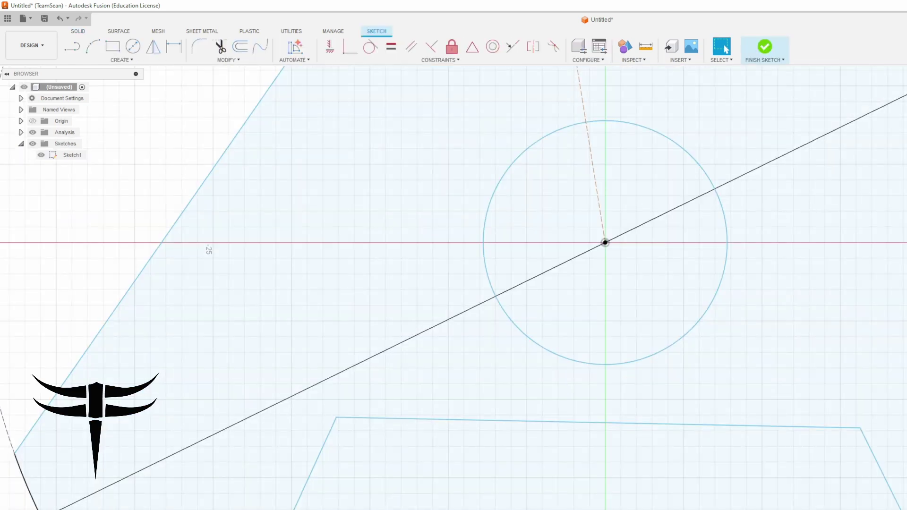
click(765, 52)
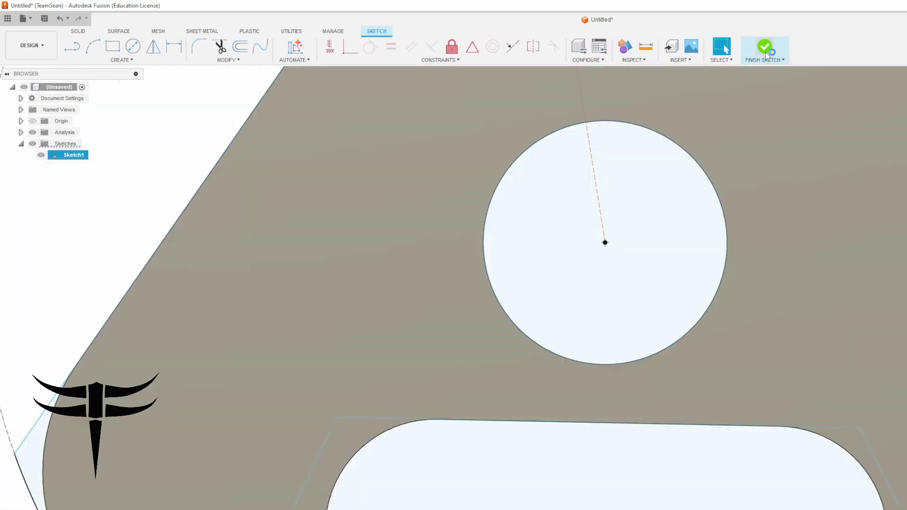
- Check the centre-of-mass marker against the hole's centre up close, and inspect the rotor's overall shape up to the tooth
scroll(607, 236, up, 5)
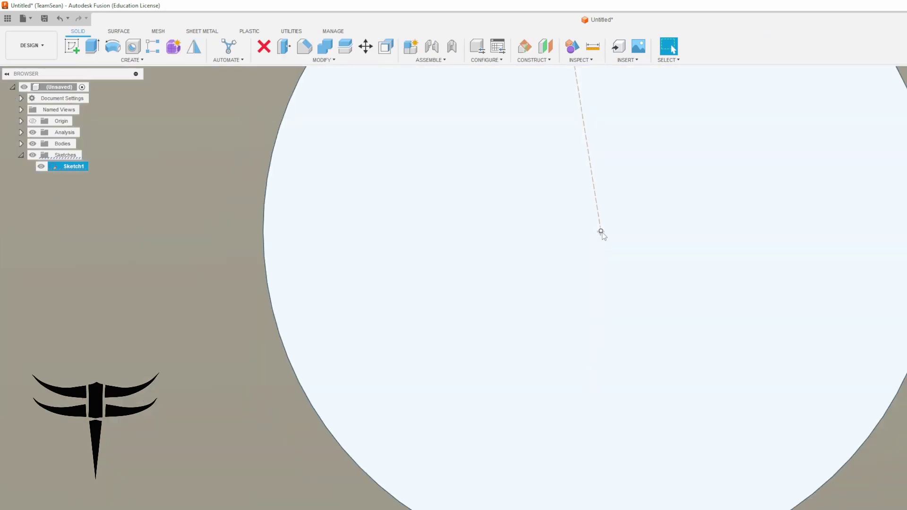
scroll(603, 234, down, 5)
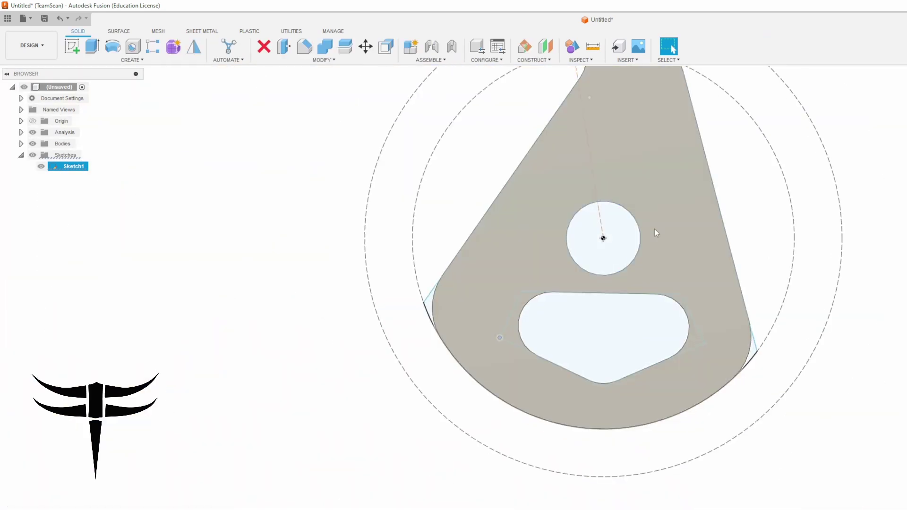
middle_drag(657, 229, 689, 277)
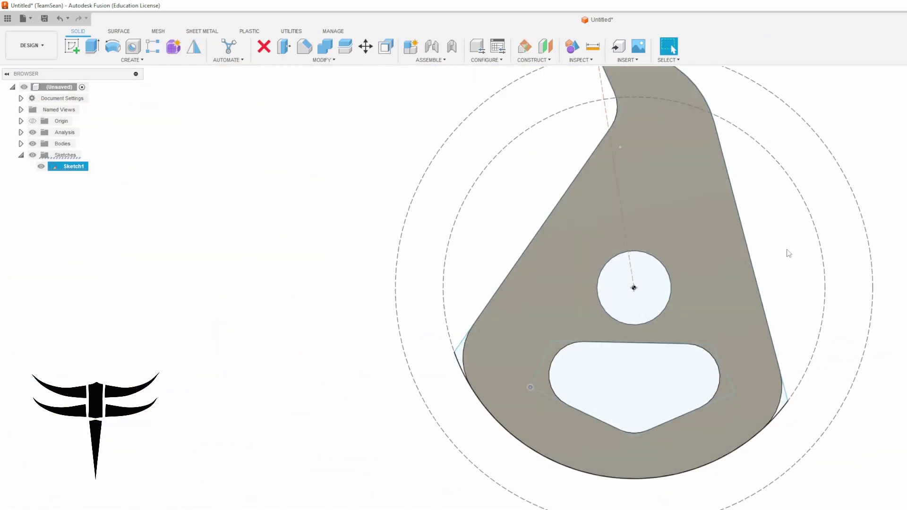
shift+middle_drag(792, 254, 651, 356)
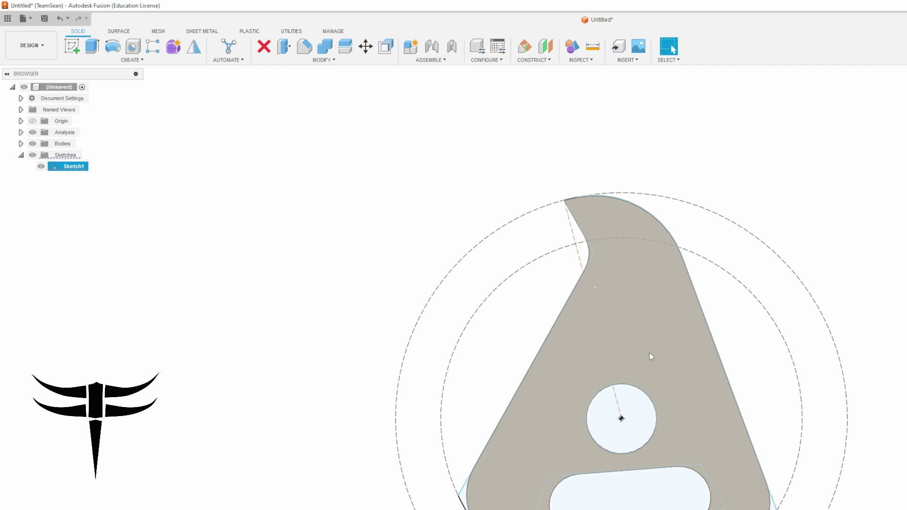